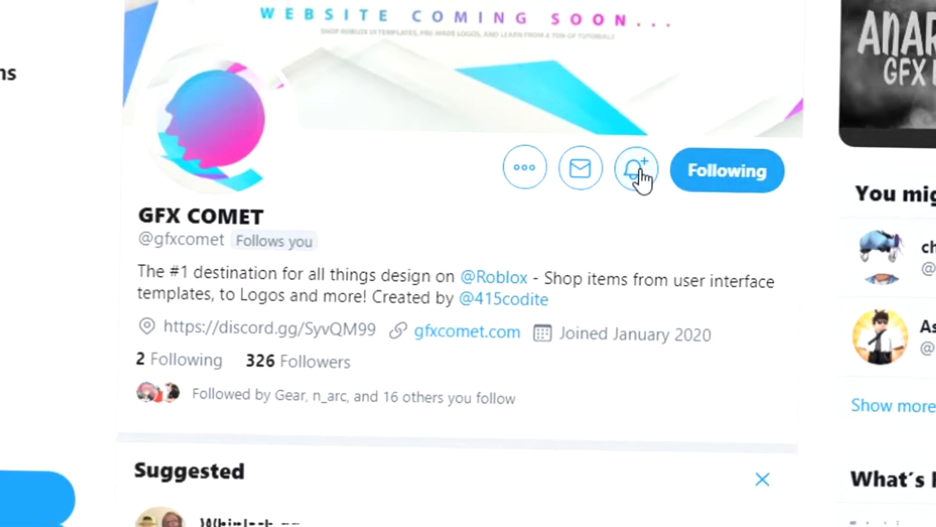
left_click(627, 178)
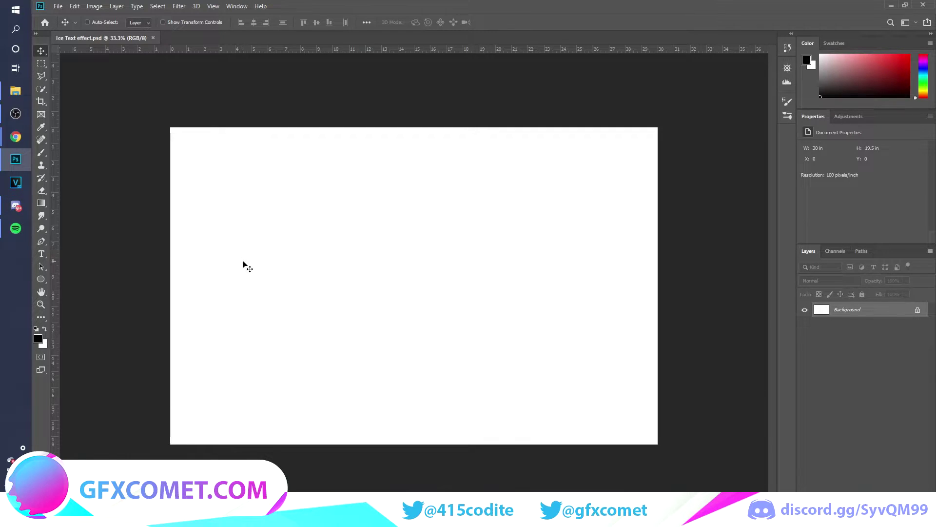
Add the text "ICE" near the canvas centre in Arial Black with the text color set to black (000000)
left_click(41, 253)
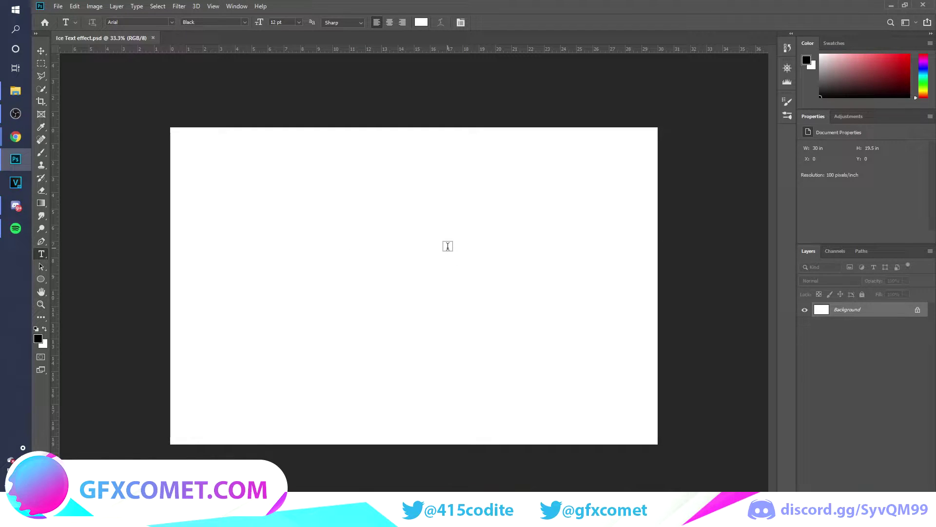
left_click(362, 293)
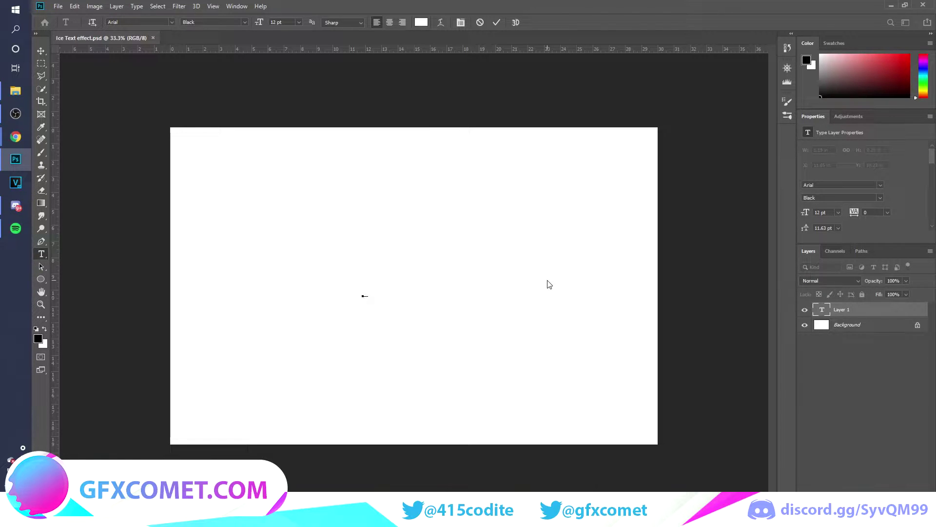
left_click(421, 22)
type("000000")
left_click(891, 150)
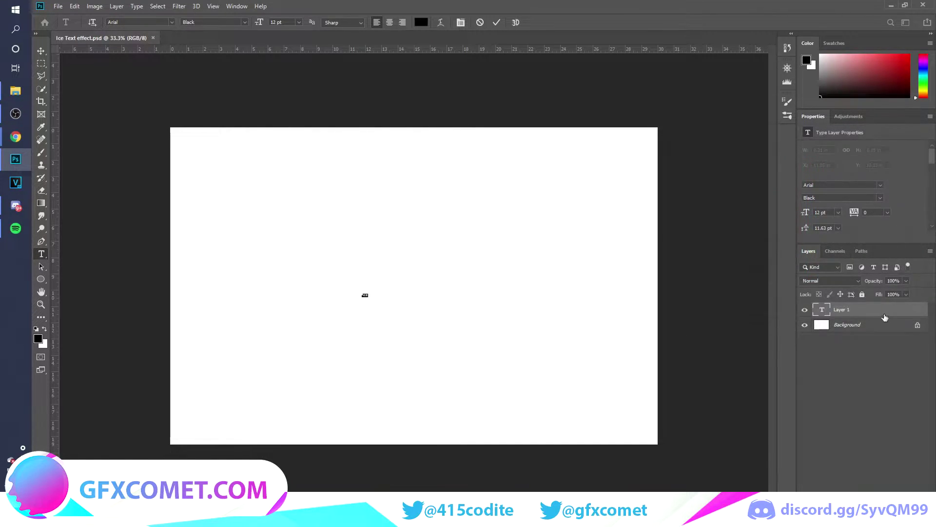
key("ctrl+t")
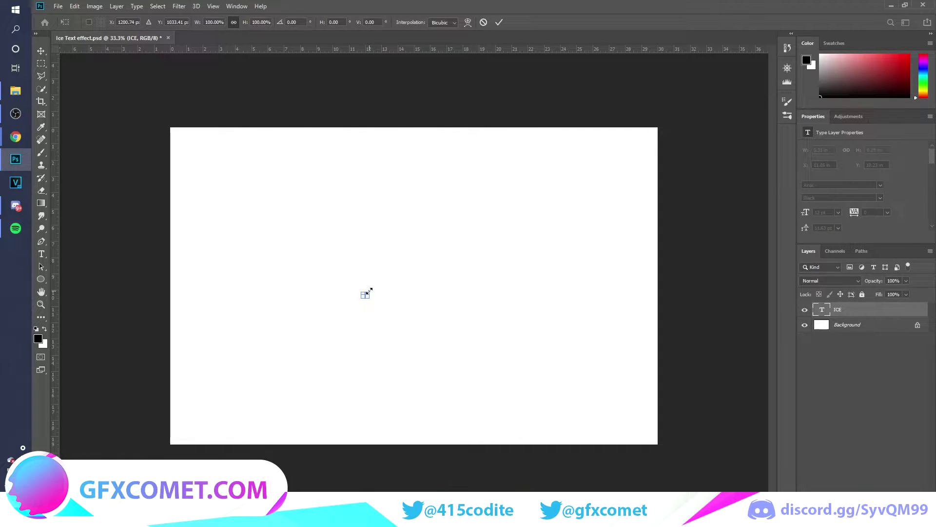
key("alt+space")
key("Escape")
key("Return")
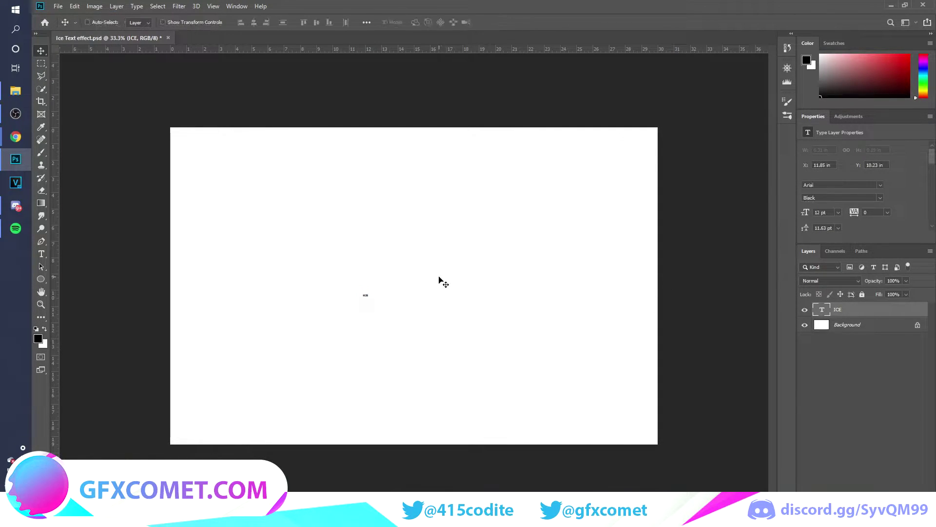
Scale up the ICE text to about 686 pt so that it spans more than half of the canvas width
key("ctrl+t")
left_click_drag(372, 291, 561, 214)
key("Return")
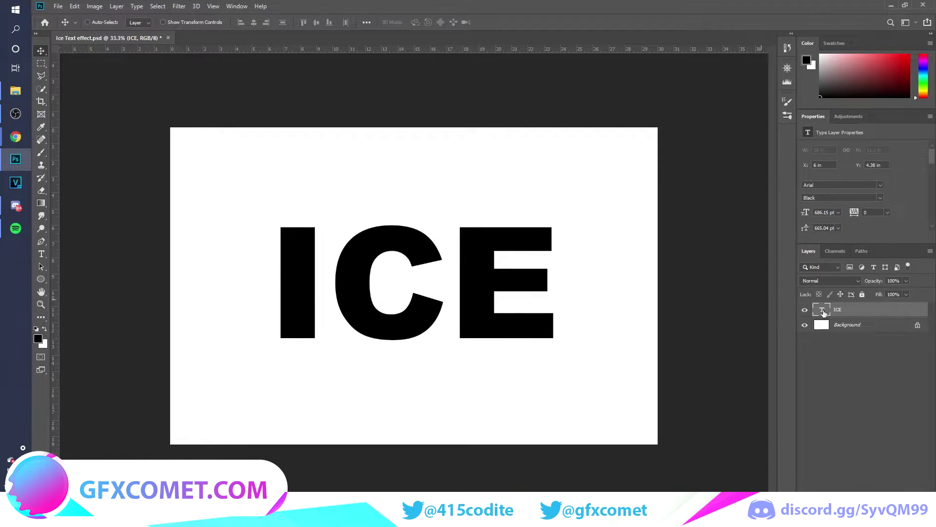
Apply a Color Overlay in a pale icy cyan to the ICE text layer
right_click(883, 310)
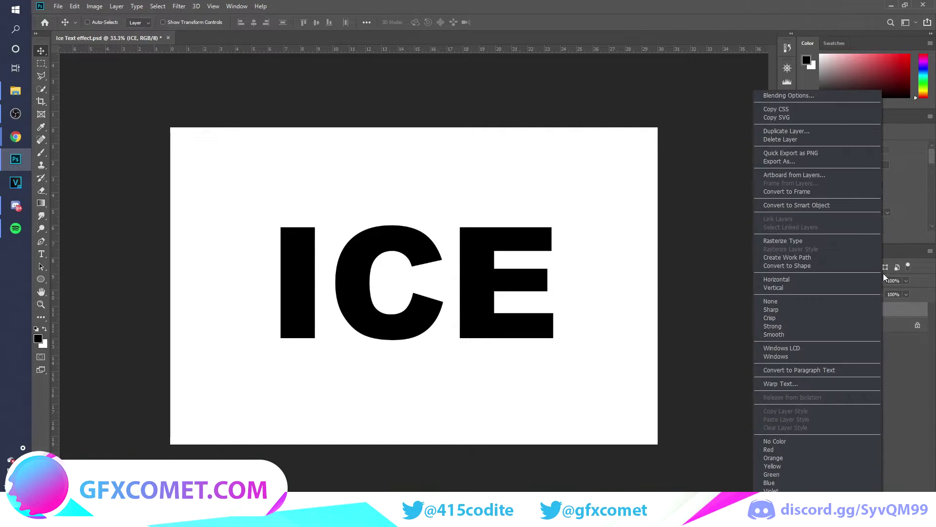
left_click(833, 96)
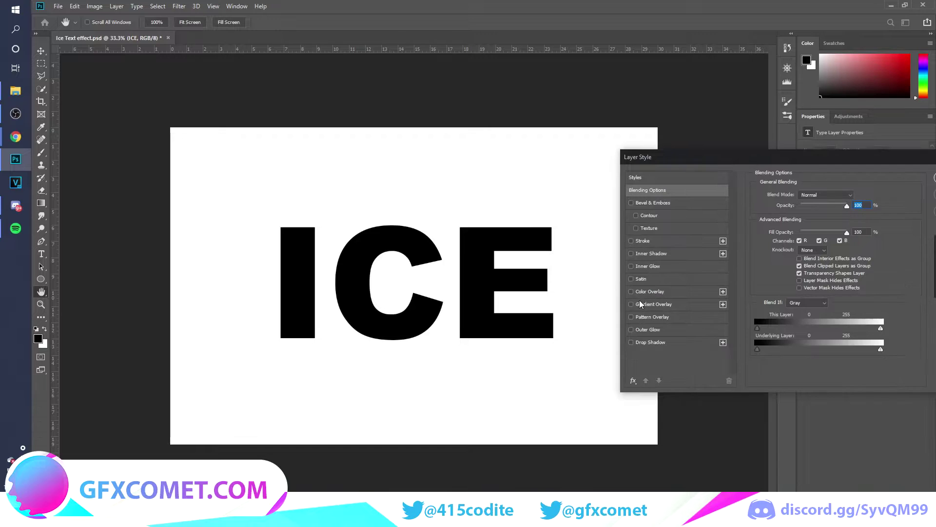
left_click(631, 291)
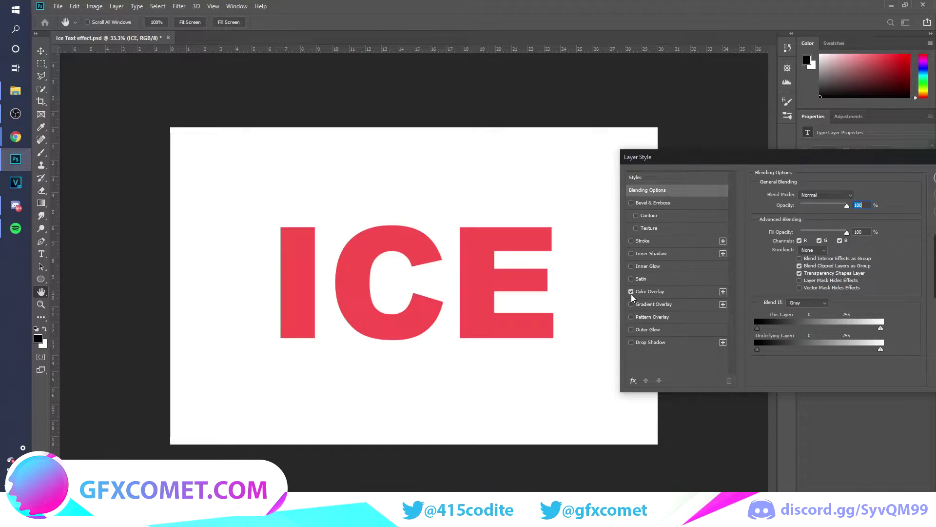
left_click(692, 291)
left_click(855, 199)
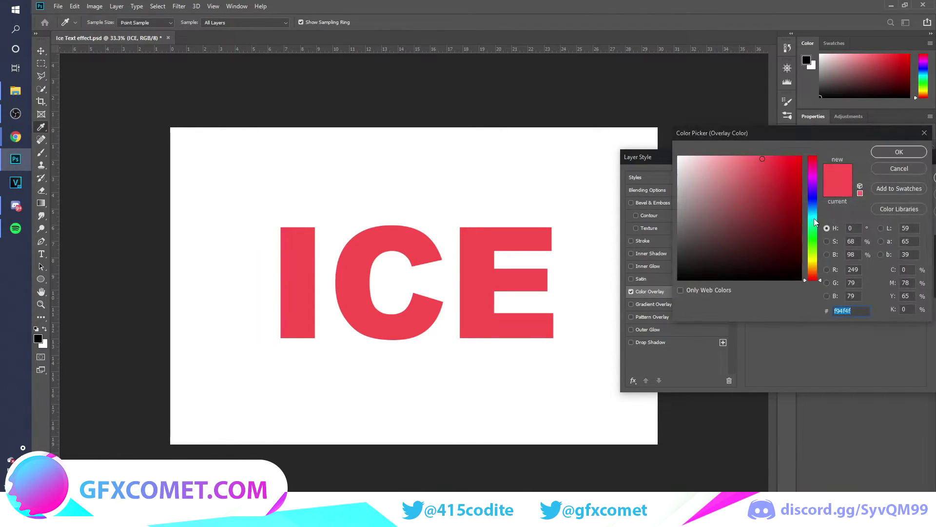
type("4ff9d7")
left_click_drag(813, 220, 814, 217)
left_click(722, 160)
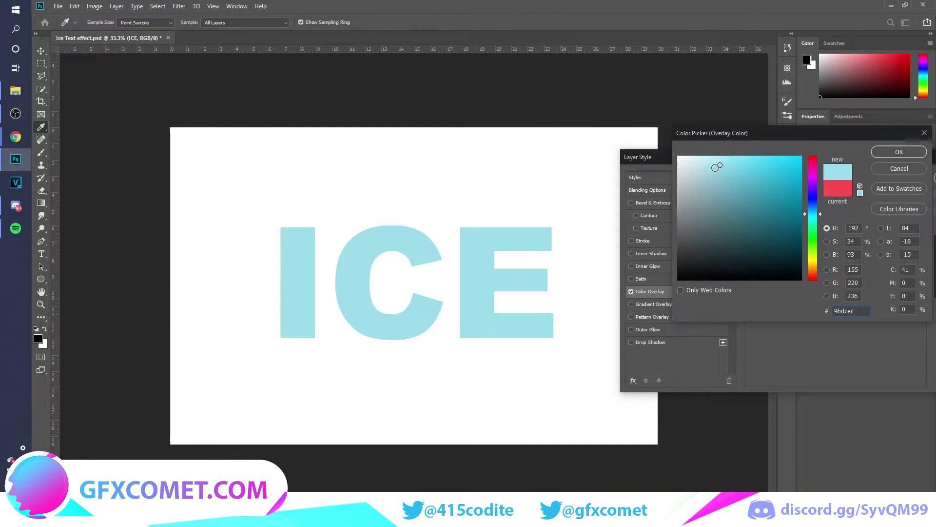
left_click_drag(715, 165, 714, 162)
left_click(898, 152)
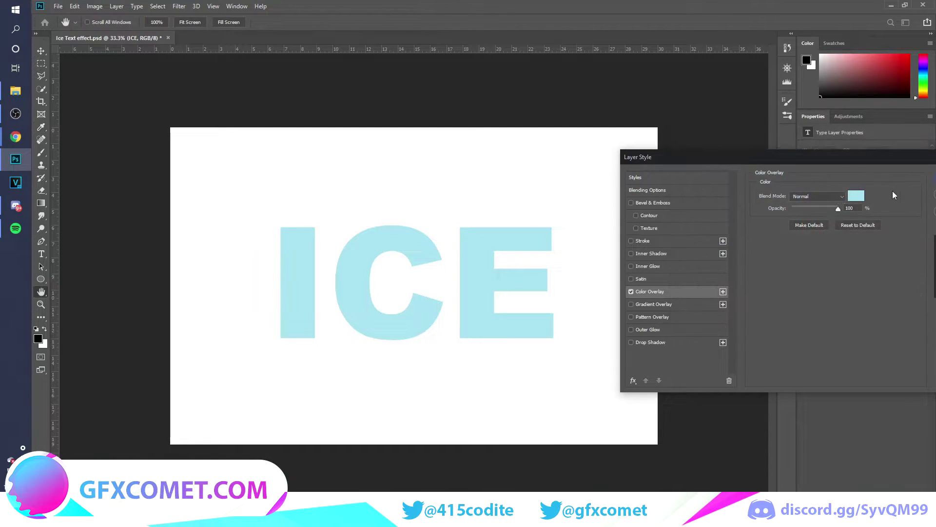
left_click(821, 181)
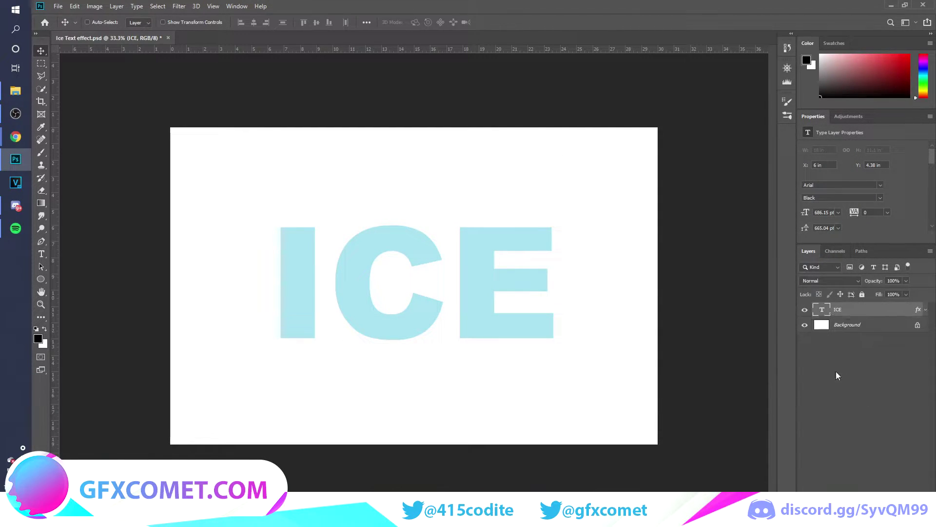
Unlock the Background layer to turn it into a regular layer
left_click(809, 326)
right_click(900, 327)
left_click(925, 332)
left_click(918, 325)
Apply a near-black Color Overlay (141414) to the unlocked background layer
right_click(901, 323)
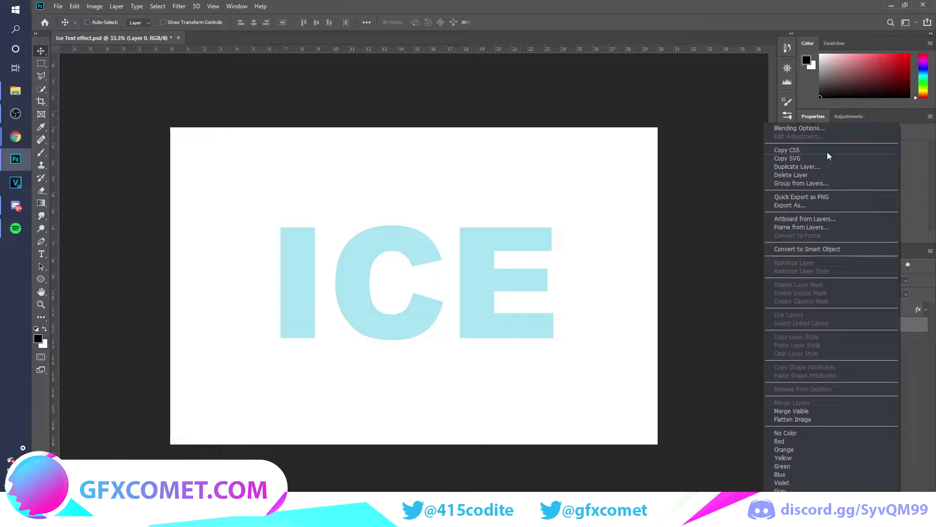
left_click(805, 128)
left_click(506, 295)
left_click_drag(605, 161, 748, 157)
left_click(856, 197)
type("101010")
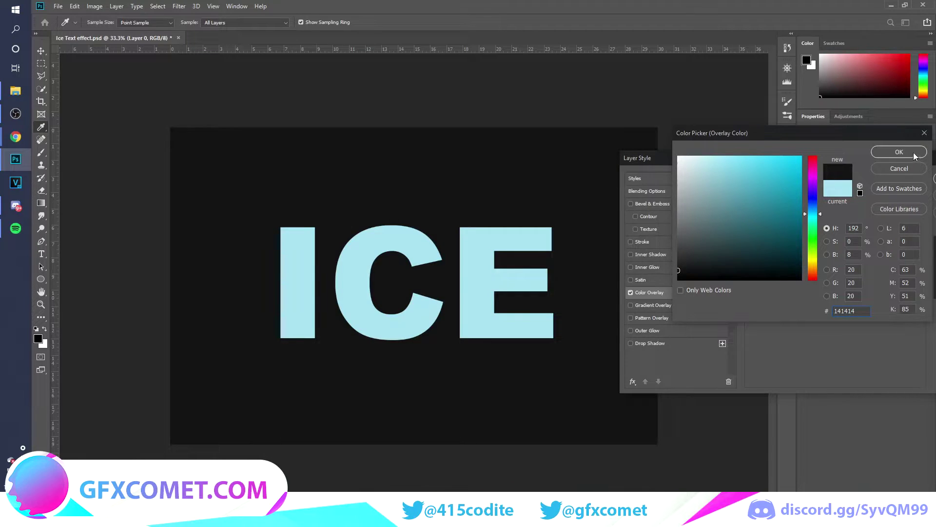
left_click(913, 155)
left_click_drag(890, 160, 715, 155)
left_click(790, 174)
Rasterize the layer style of the ICE text layer
left_click(859, 309)
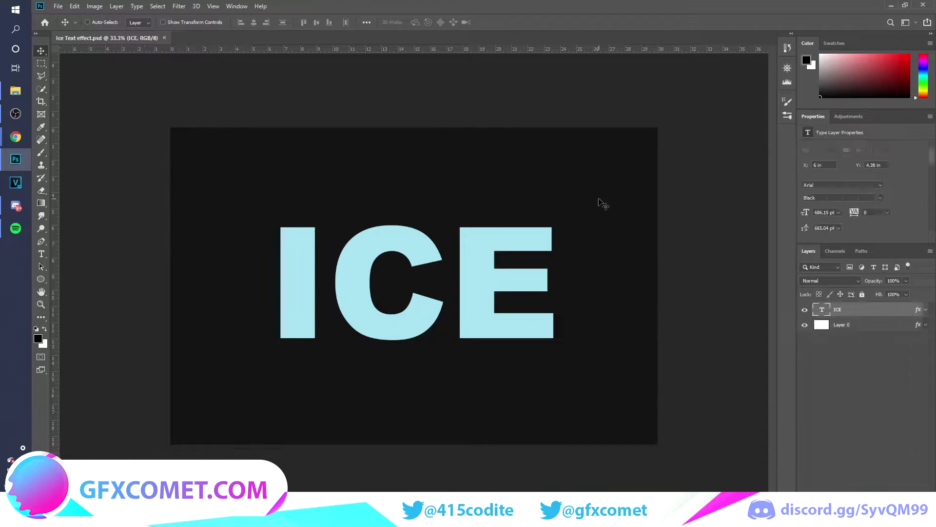
right_click(866, 313)
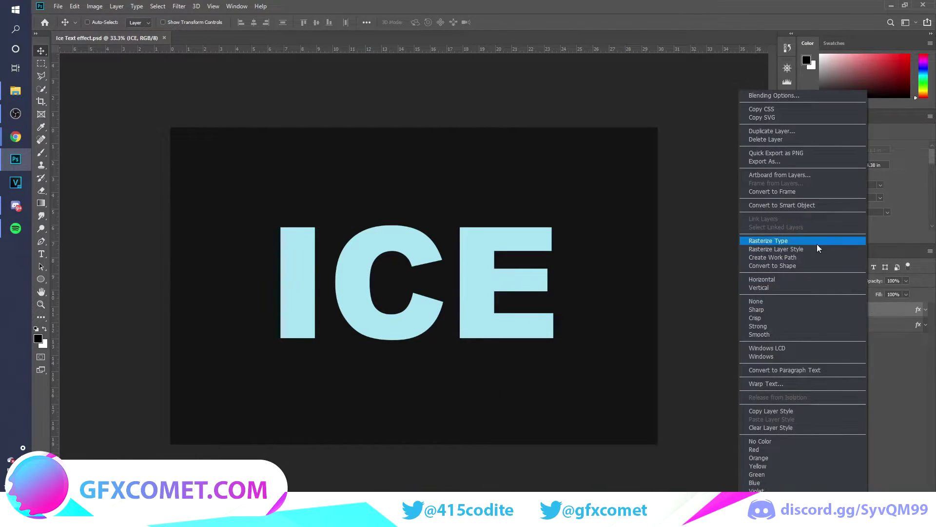
left_click(793, 249)
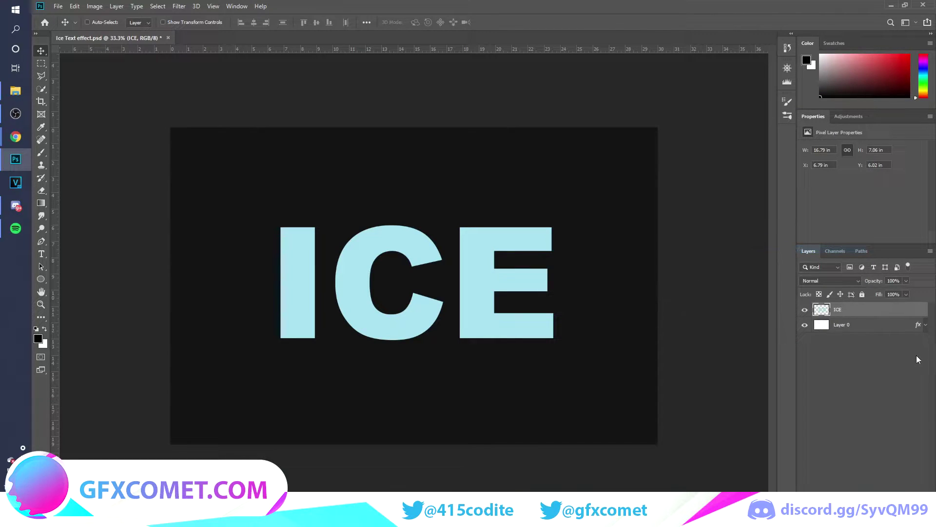
Add a new empty layer above ICE and clip it to the ICE layer
key("ctrl+shift+alt+n")
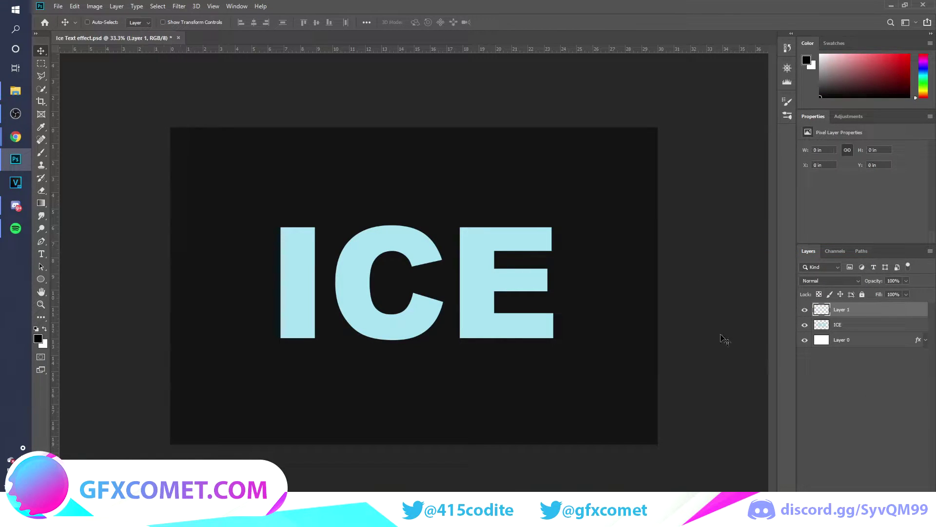
right_click(883, 312)
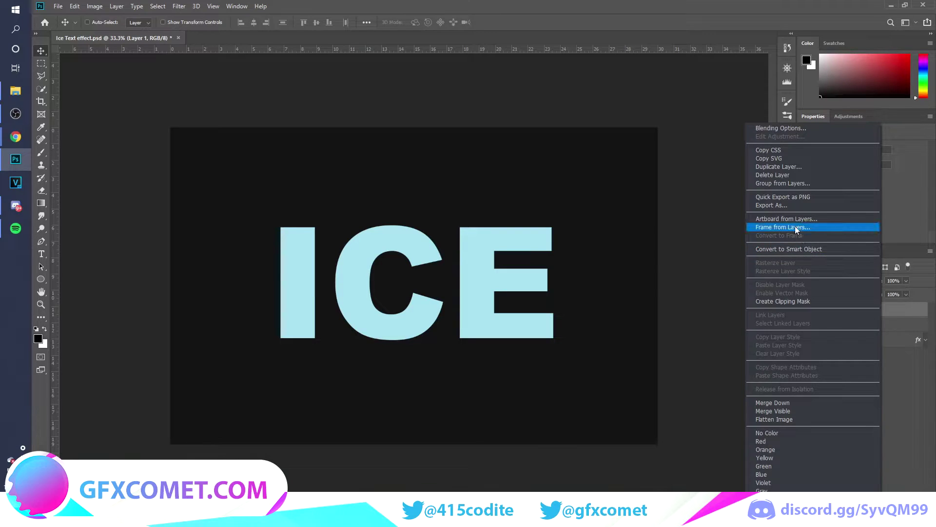
left_click(798, 301)
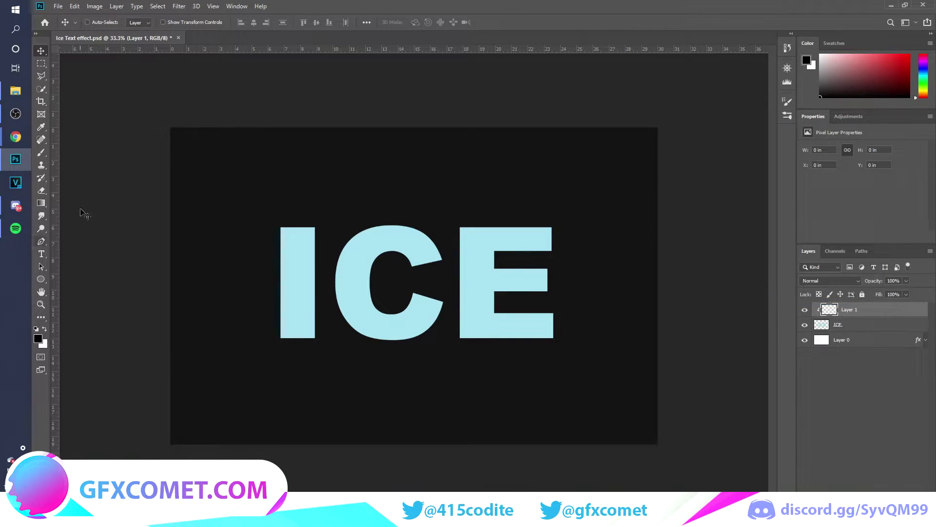
Paint a white band across the middle of the ICE letters with a 400 px Soft Round brush on the clipped layer
left_click(40, 153)
left_click(93, 22)
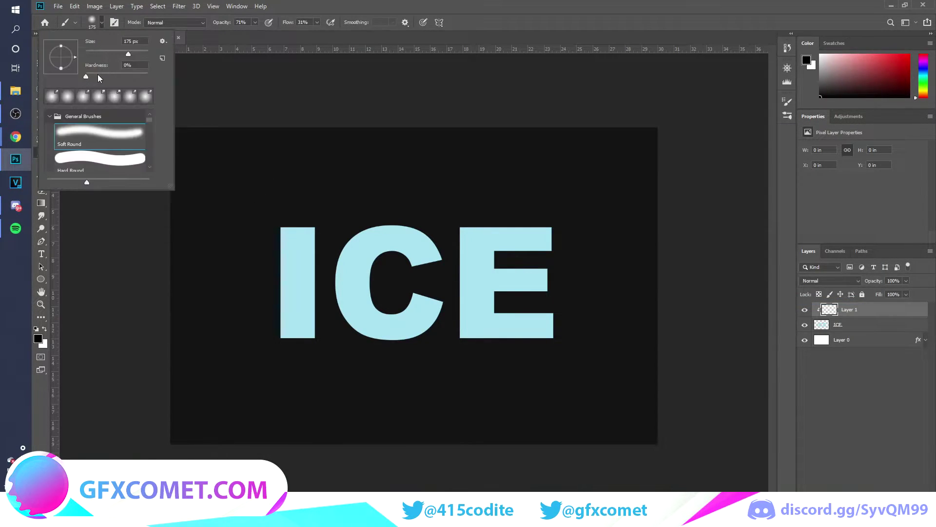
left_click(102, 22)
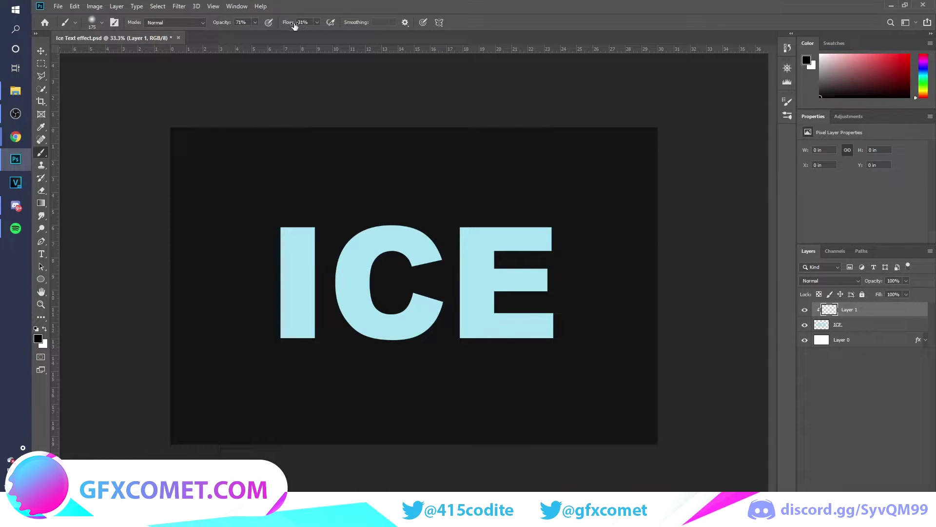
key("bracketright")
key("bracketright")
key("bracketright")
key("bracketright")
key("bracketright")
key("bracketright")
key("bracketright")
key("bracketright")
key("bracketright")
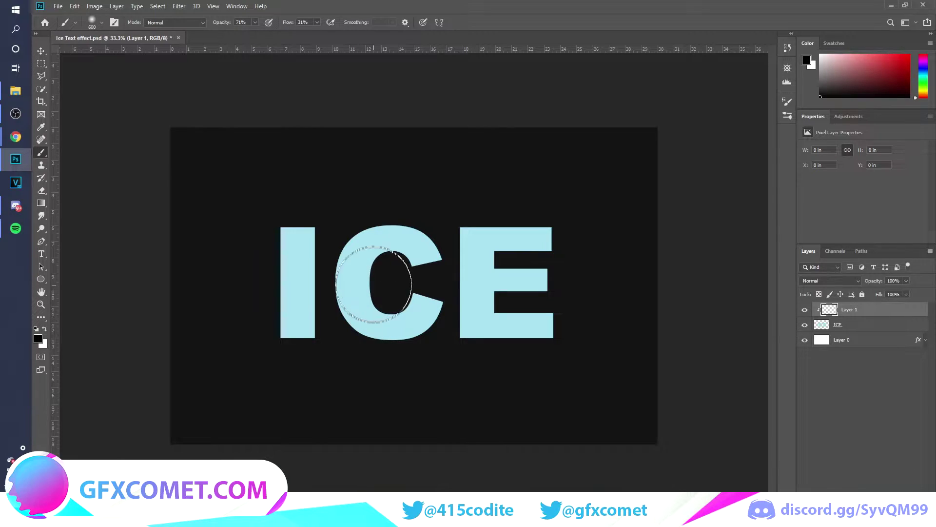
key("x")
key("bracketleft")
key("bracketleft")
key("bracketleft")
key("bracketleft")
key("bracketleft")
left_click_drag(255, 278, 594, 280)
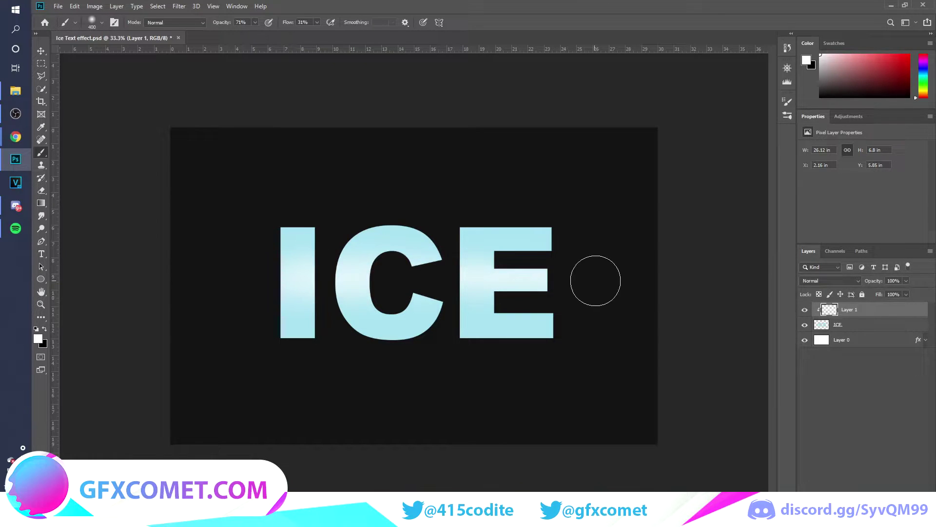
Choose a saturated cyan-teal foreground color and brush it over the upper and lower edges of the ICE letters
left_click(38, 339)
left_click(381, 230)
left_click(784, 213)
left_click_drag(785, 213, 790, 178)
left_click(899, 152)
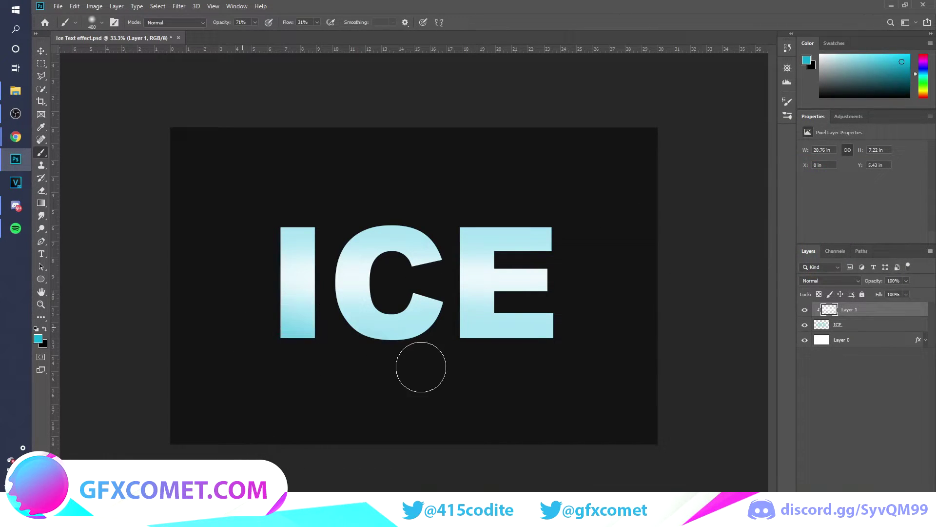
mouse_move(315, 215)
left_mouse_down()
mouse_move(617, 249)
mouse_move(547, 249)
mouse_move(548, 288)
mouse_move(583, 341)
mouse_move(400, 355)
mouse_move(534, 314)
mouse_move(473, 332)
mouse_move(486, 364)
mouse_move(508, 313)
mouse_move(473, 273)
mouse_move(446, 278)
mouse_move(573, 272)
mouse_move(543, 300)
mouse_move(589, 256)
mouse_move(509, 251)
mouse_move(490, 295)
mouse_move(609, 322)
mouse_move(554, 234)
left_mouse_up()
Set the blend mode of the painted clipped layer to Soft Light
key("v")
left_click(849, 281)
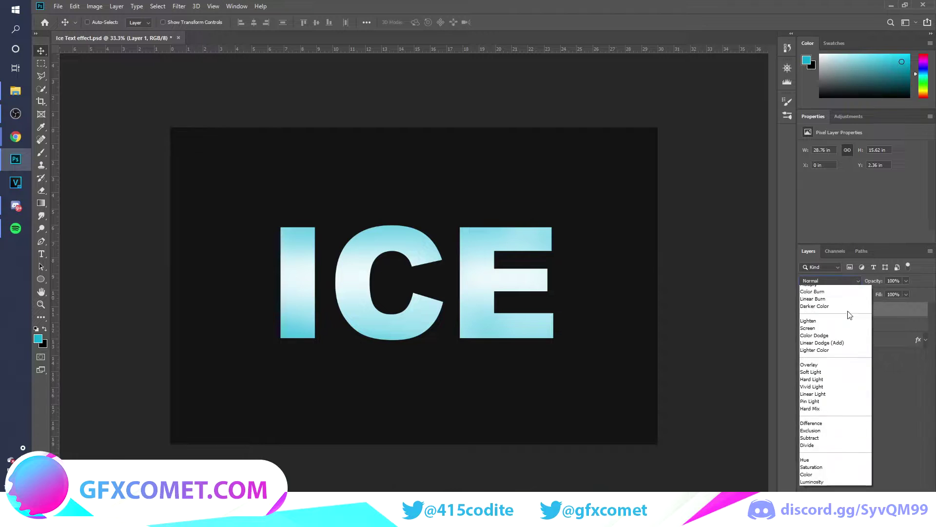
left_click(826, 403)
left_click(827, 403)
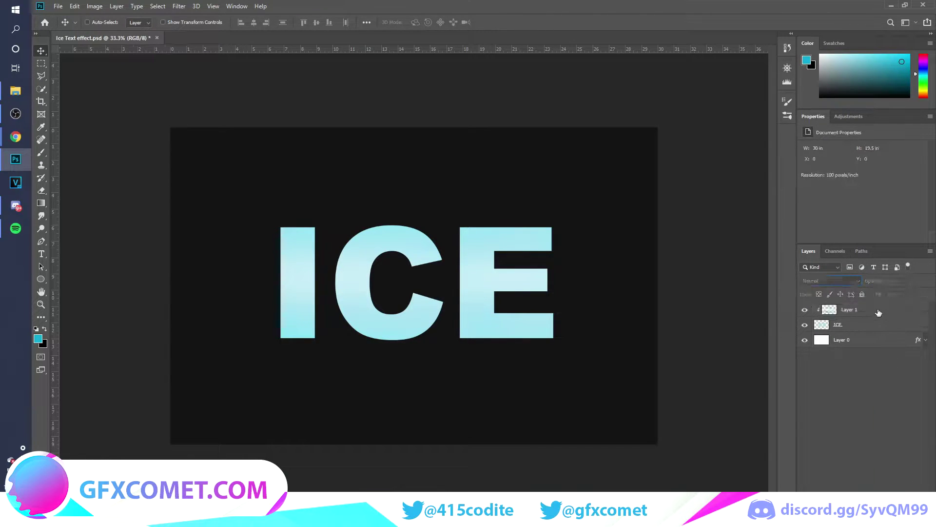
left_click(870, 312)
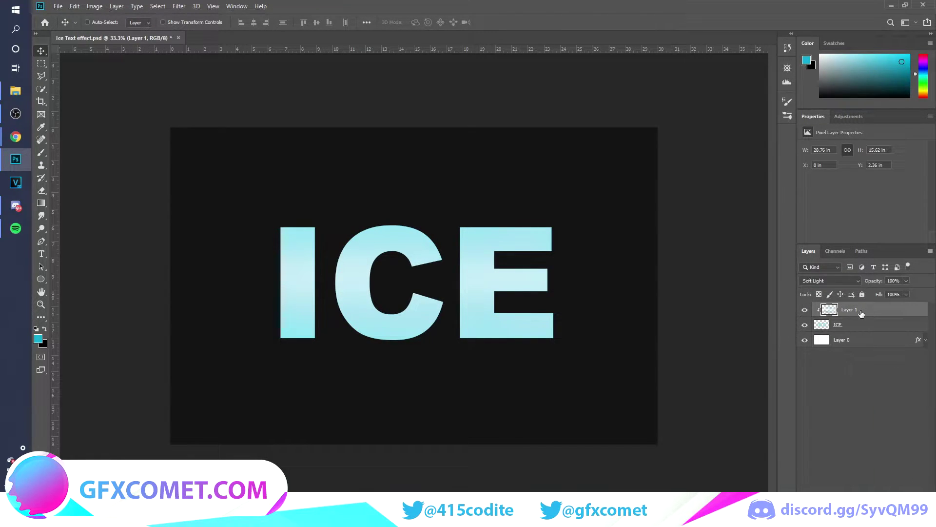
Duplicate the painted Layer 1 and clip the copy to the ICE layer as well
left_click_drag(860, 314, 862, 311)
right_click(895, 312)
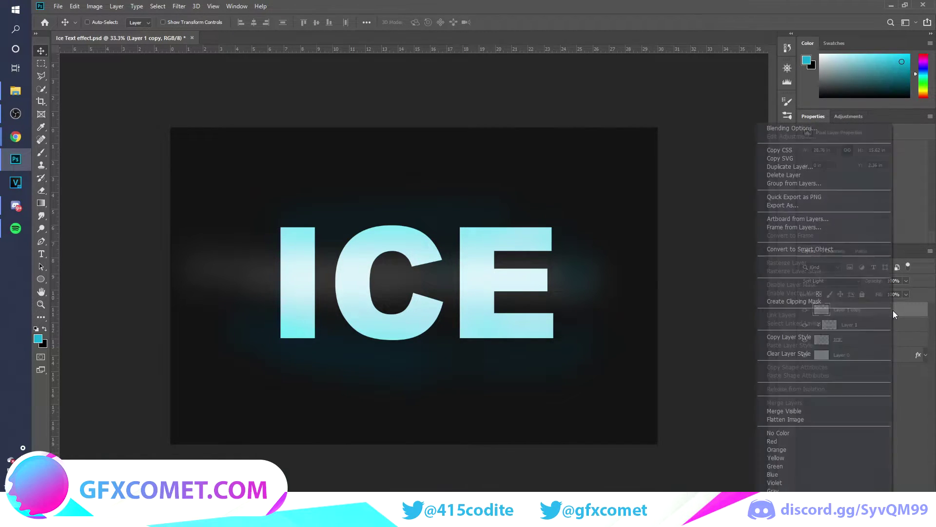
left_click(896, 312)
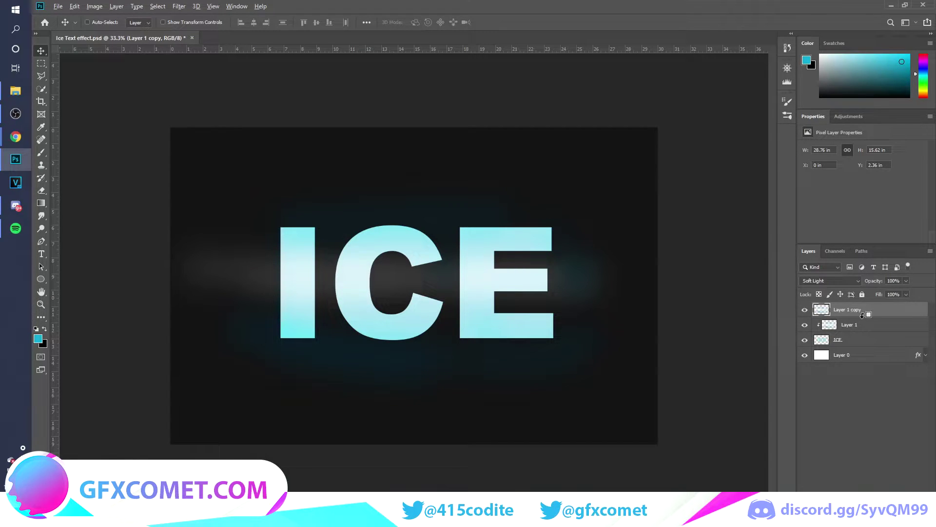
left_click_drag(854, 314, 859, 316)
left_click(858, 315, "alt")
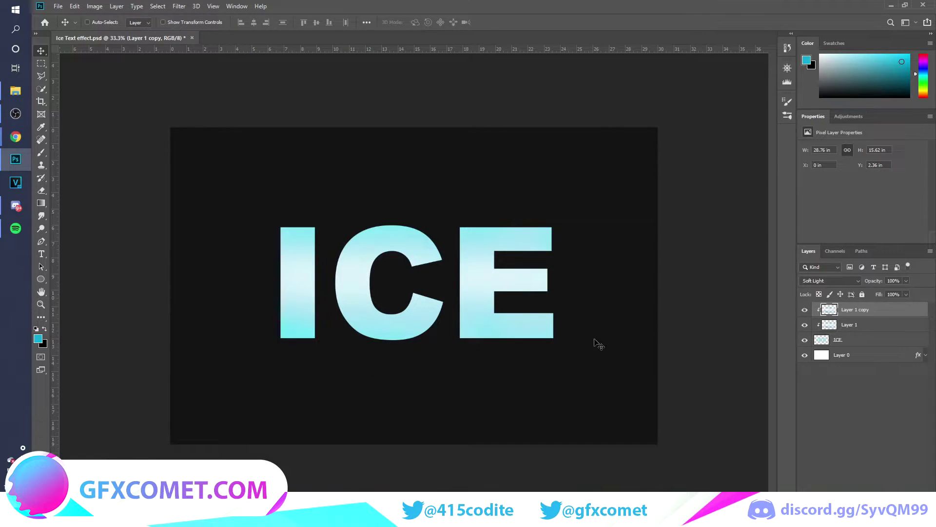
Set the duplicated layer's blend mode to Overlay and its opacity to 84%
left_click(856, 282)
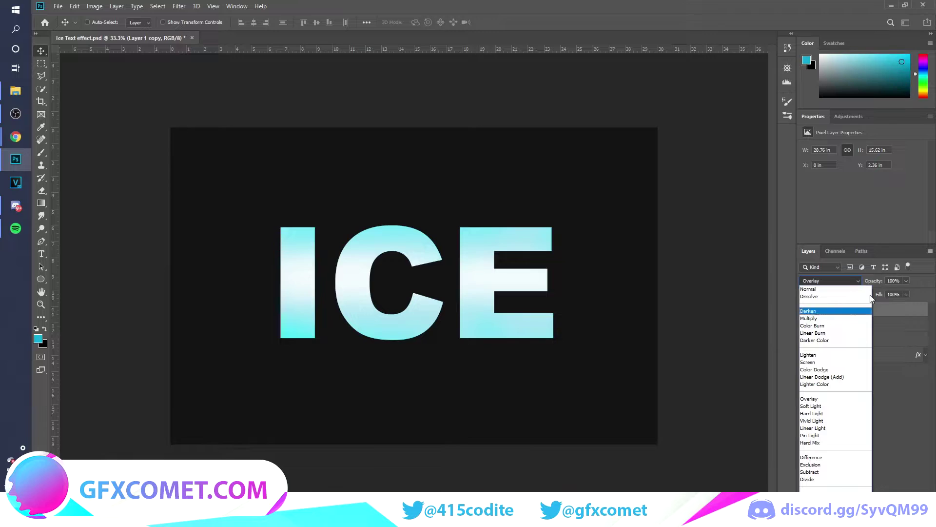
left_click(809, 399)
left_click_drag(872, 282, 864, 283)
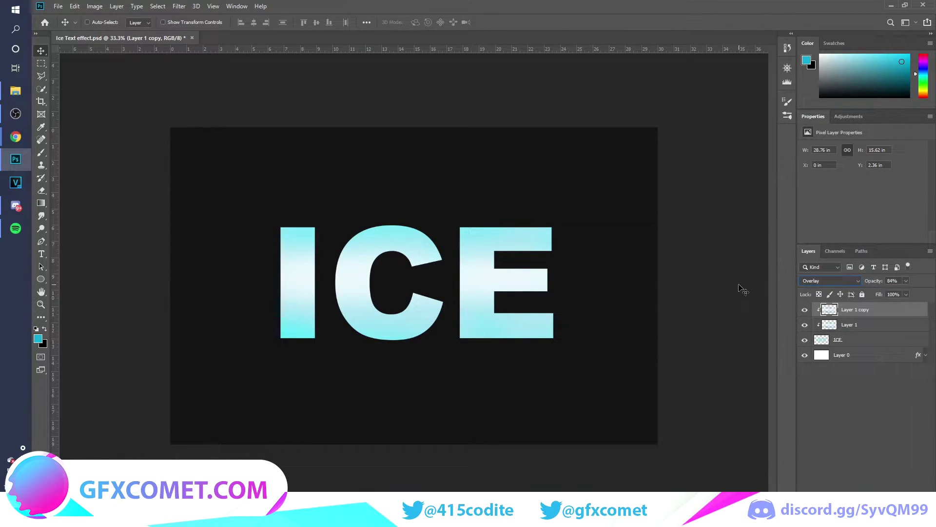
Duplicate the ICE layer and place the copy at the top of the layer stack, above the clipped layers
left_click(814, 341)
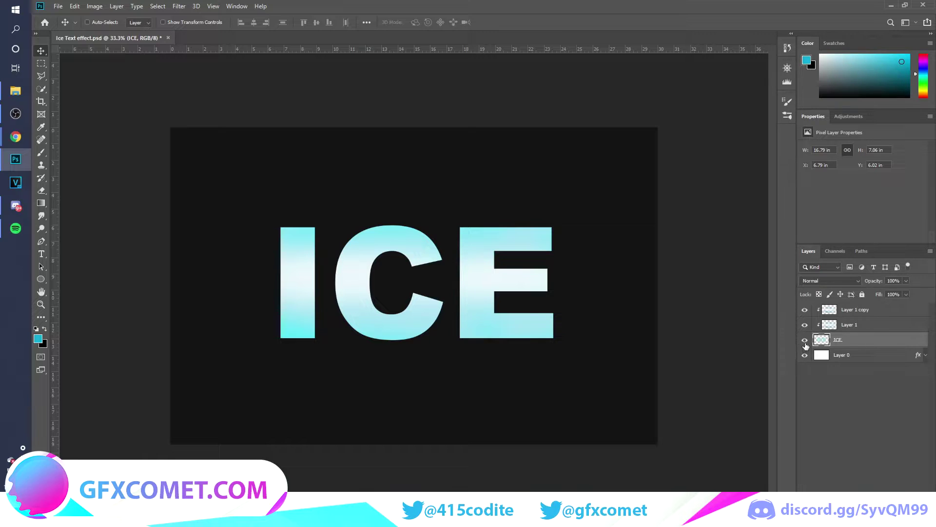
left_click(805, 340)
left_click(805, 340)
left_click_drag(851, 342, 858, 309)
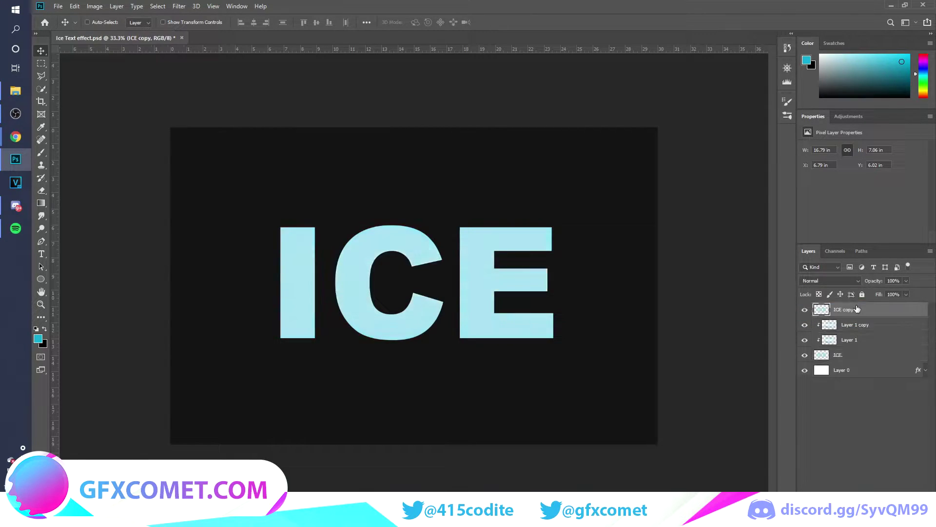
Load the ICE copy's letter shapes as a selection and contract the selection by 15 pixels
left_click(825, 312, "ctrl")
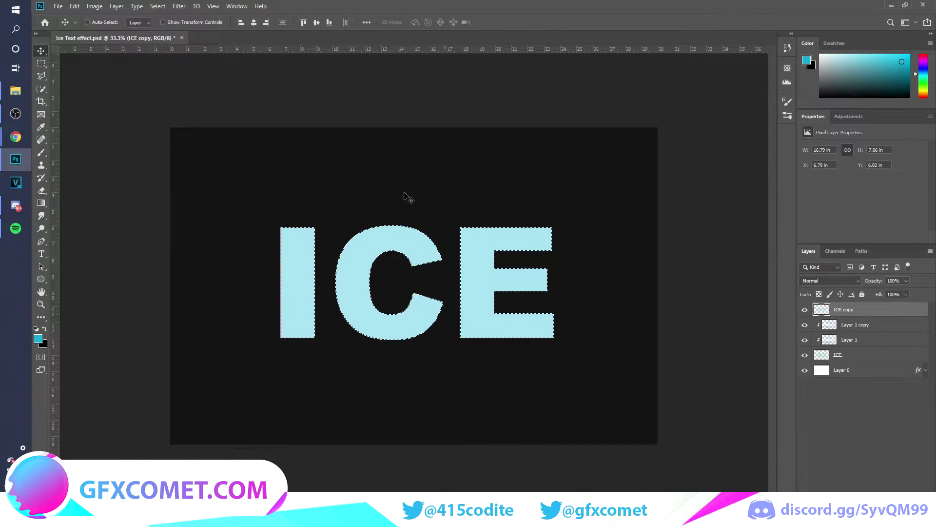
left_click(158, 5)
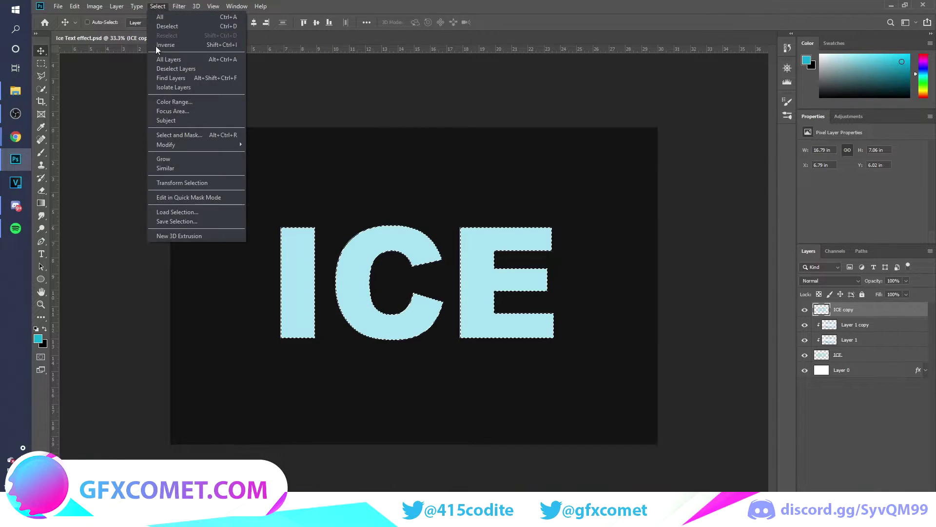
mouse_move(214, 144)
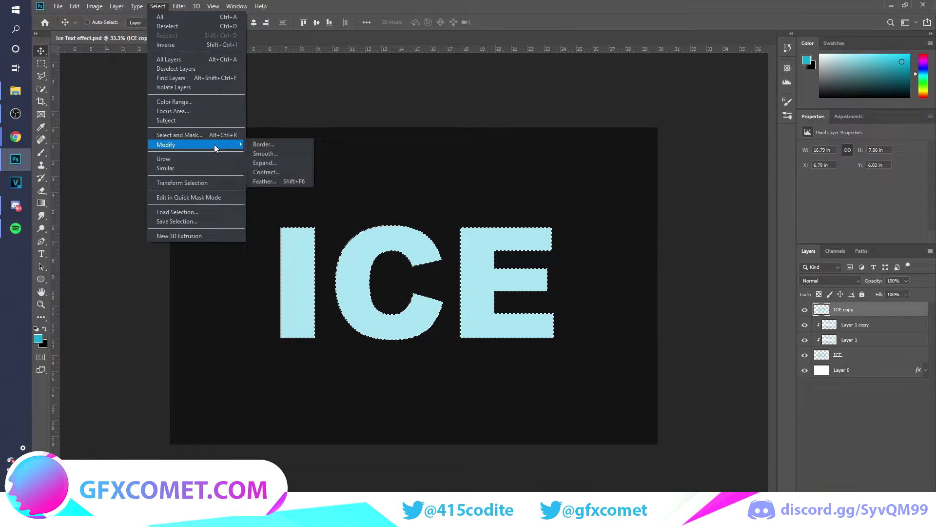
left_click(276, 173)
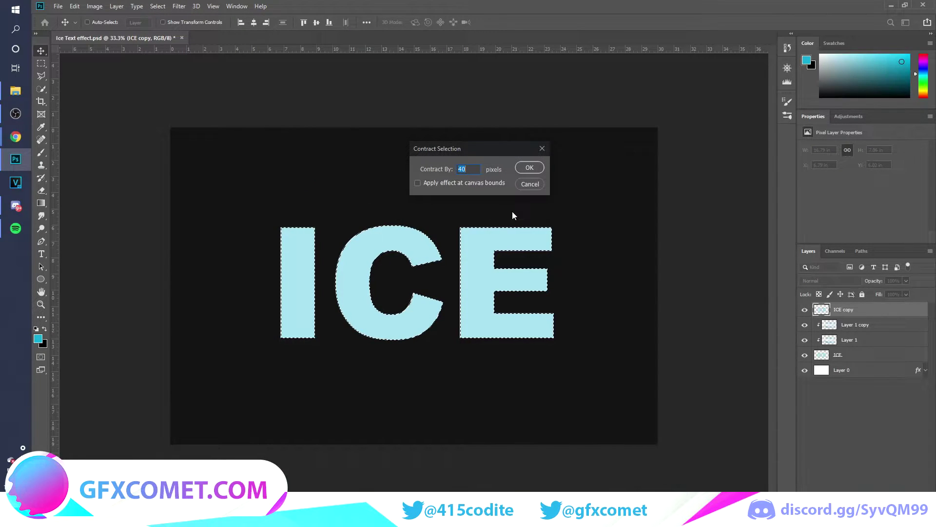
type("15")
key("Return")
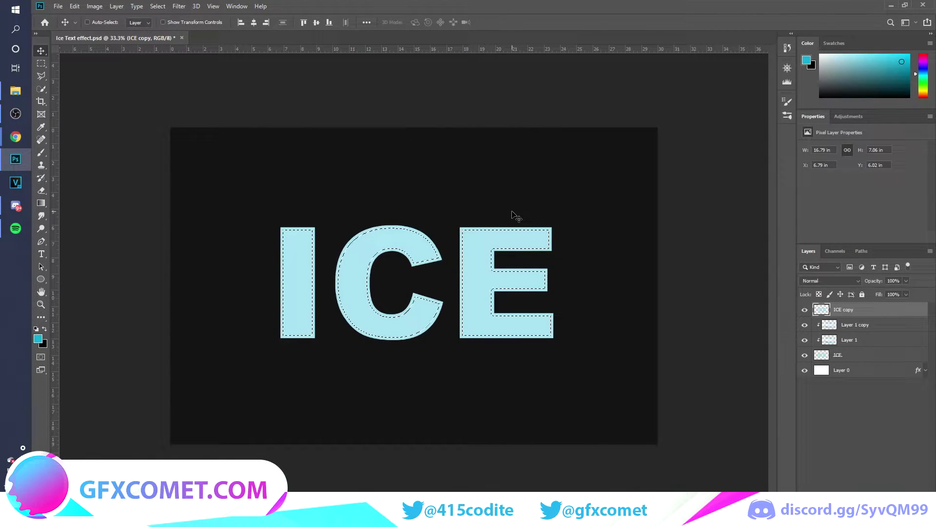
Invert the selection, delete the outer rim of the letters on the ICE copy layer, and deselect
left_click(41, 64)
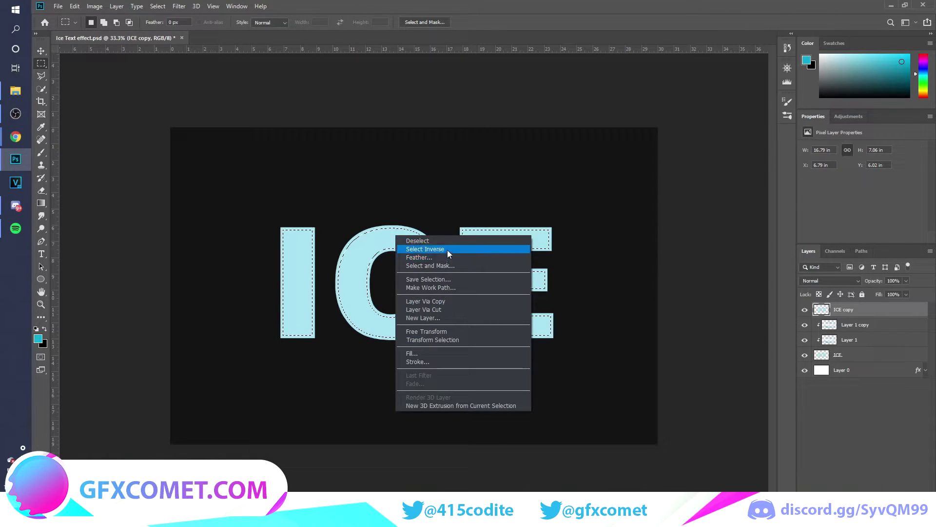
left_click(448, 250)
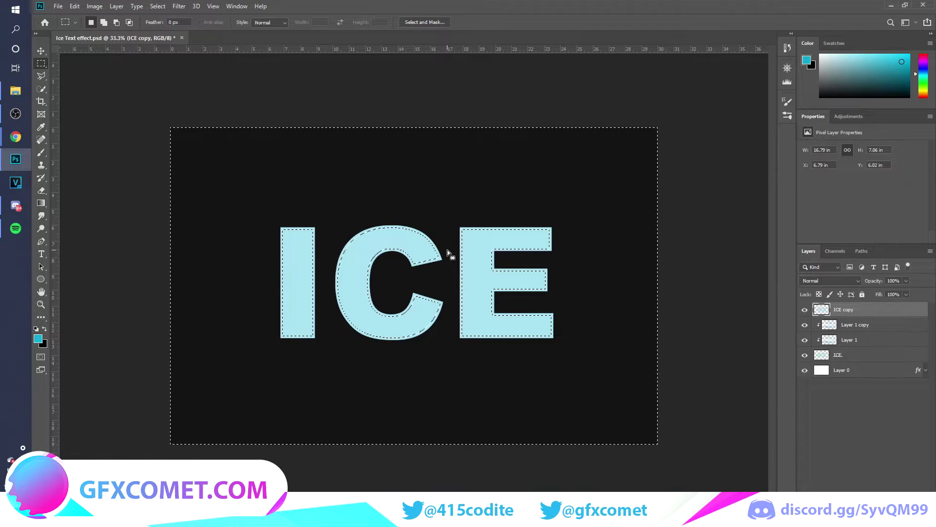
key("Delete")
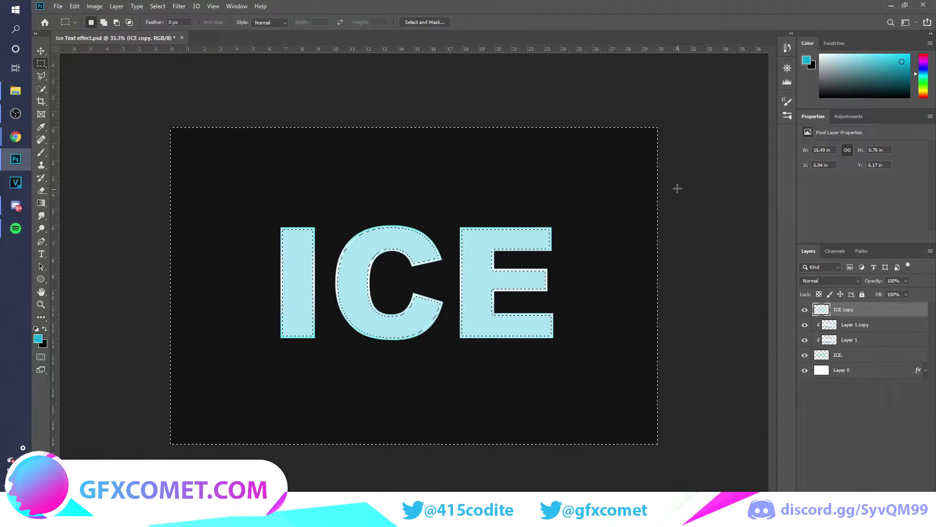
key("ctrl+d")
key("v")
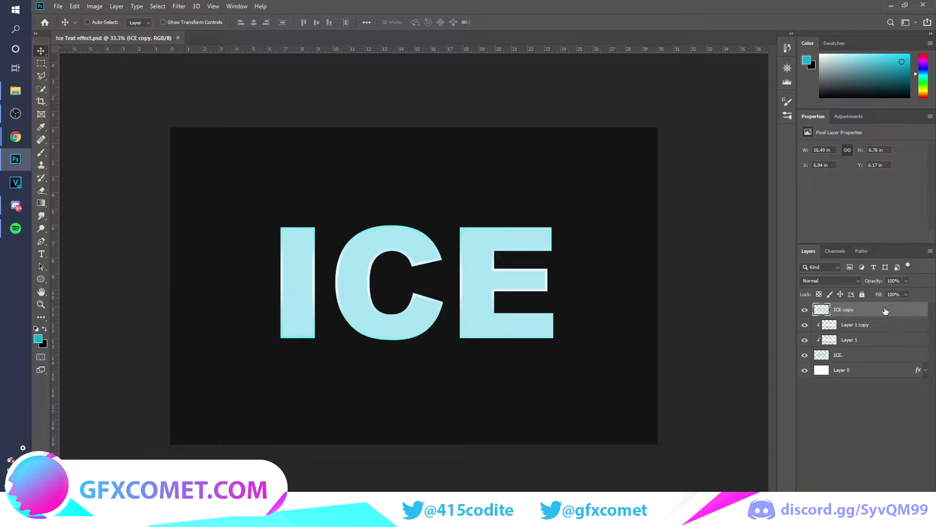
Apply a white (ffffff) Color Overlay to the ICE copy layer and rasterize its layer style
double_click(885, 310)
left_click(672, 294)
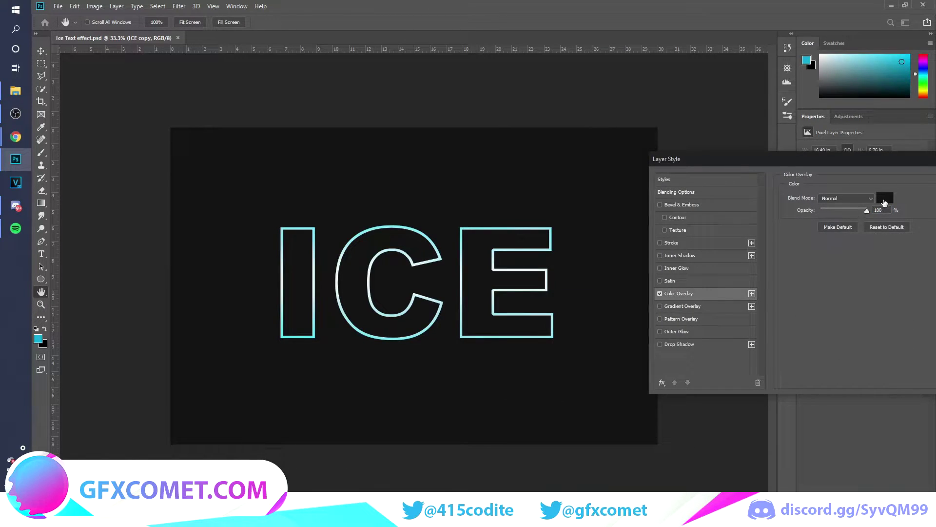
left_click(885, 198)
type("ffffff")
left_click(901, 152)
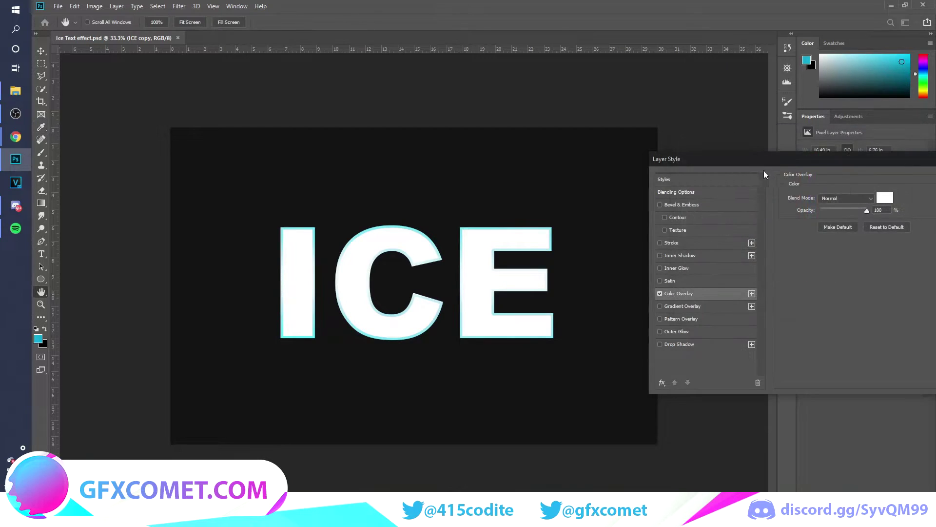
left_click(773, 168)
left_click(926, 310)
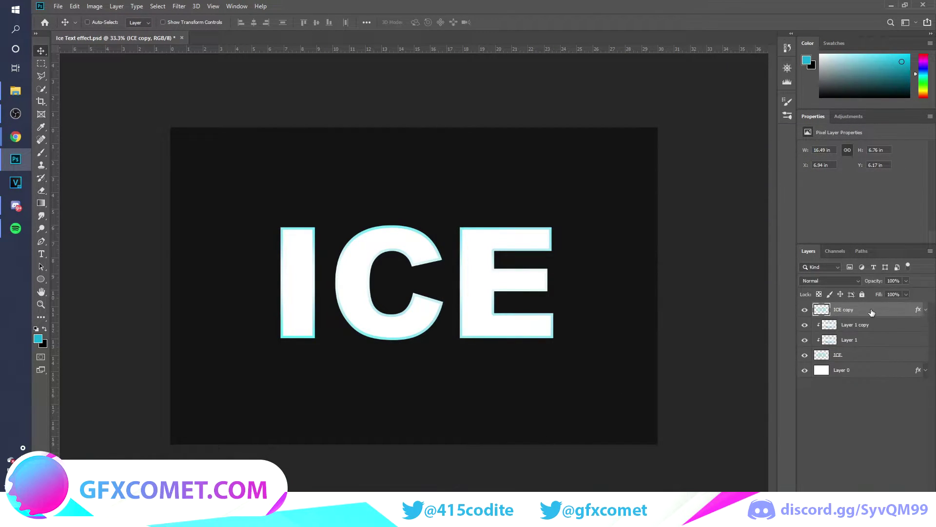
right_click(870, 309)
left_click(798, 271)
Set the ICE copy layer to Overlay at 51% opacity and soften its white fill with the Eraser at 33% opacity
left_click(824, 281)
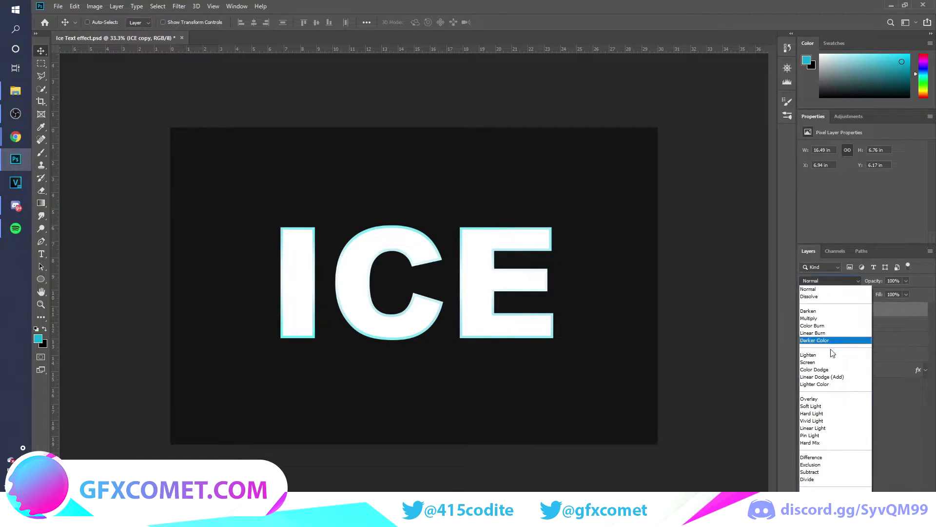
left_click(828, 399)
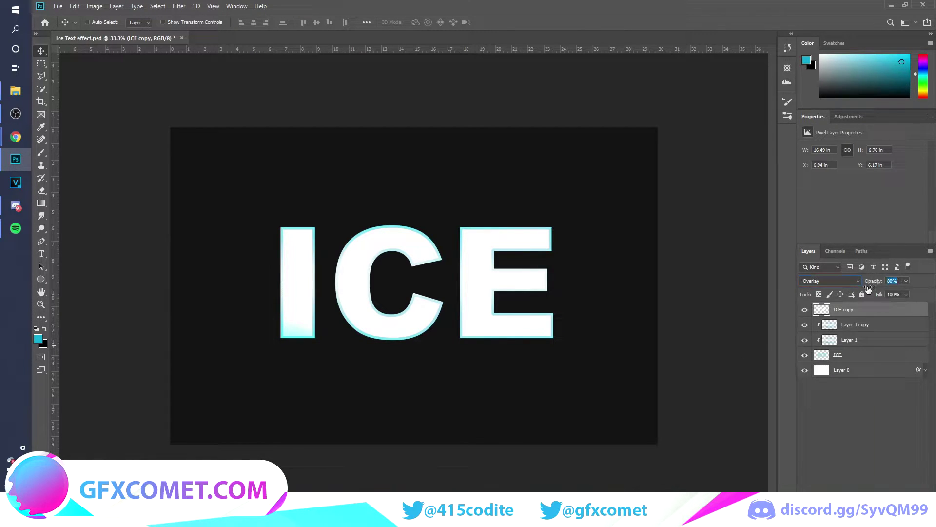
left_click_drag(868, 288, 860, 291)
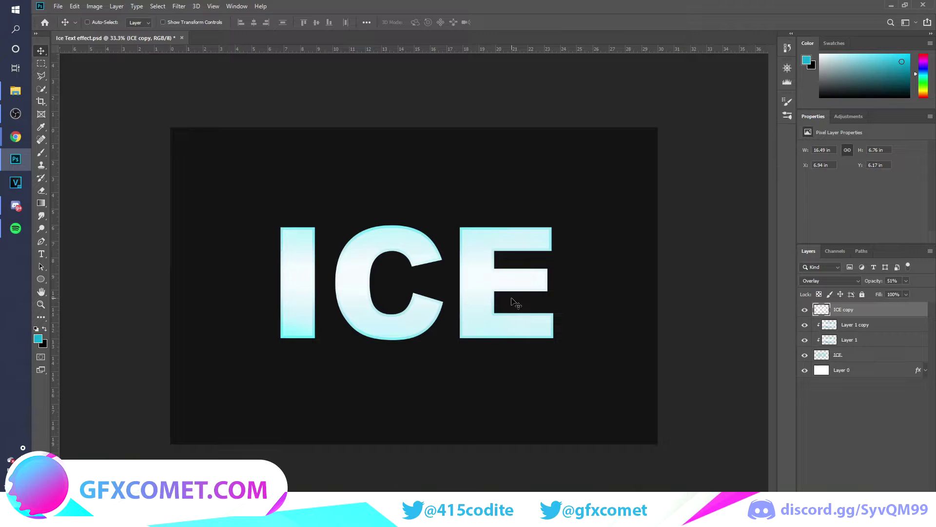
key("e")
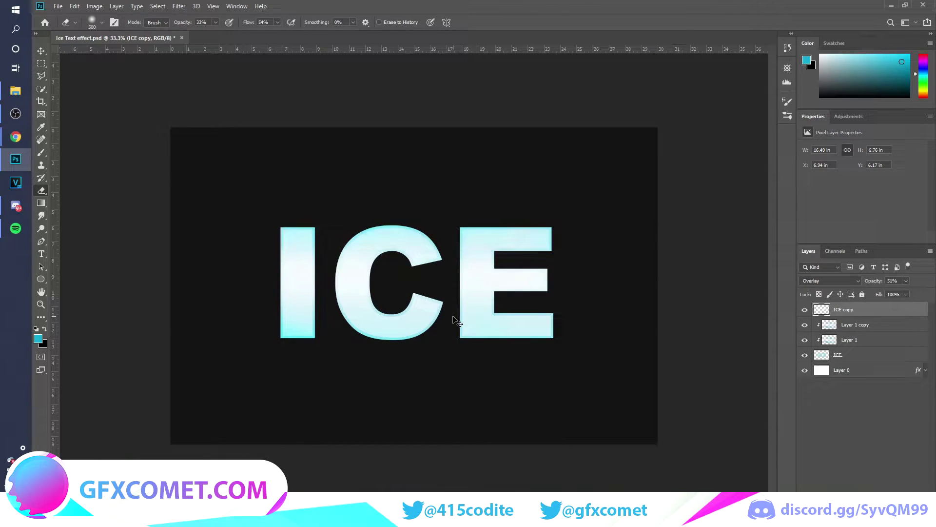
key("v")
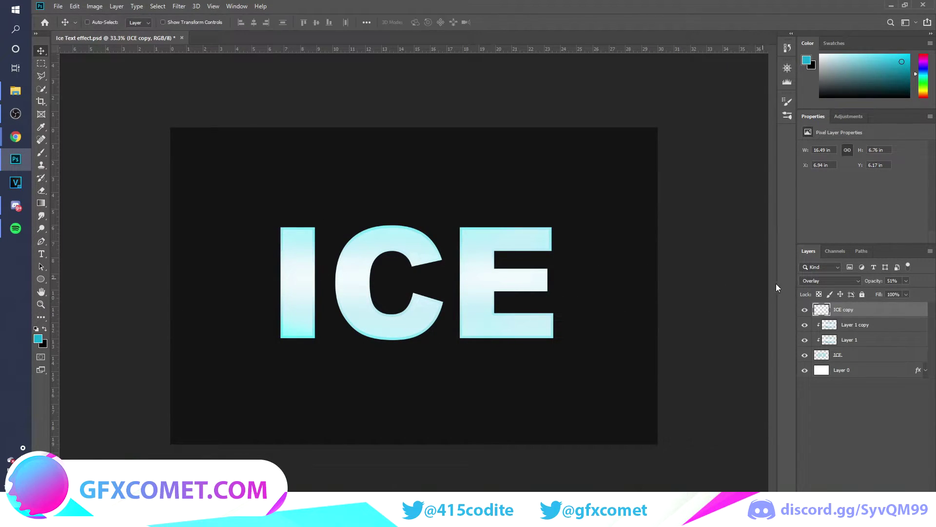
Duplicate the ICE copy layer and give the duplicate a dark teal (0b6275) Color Overlay
key("ctrl+j")
double_click(892, 315)
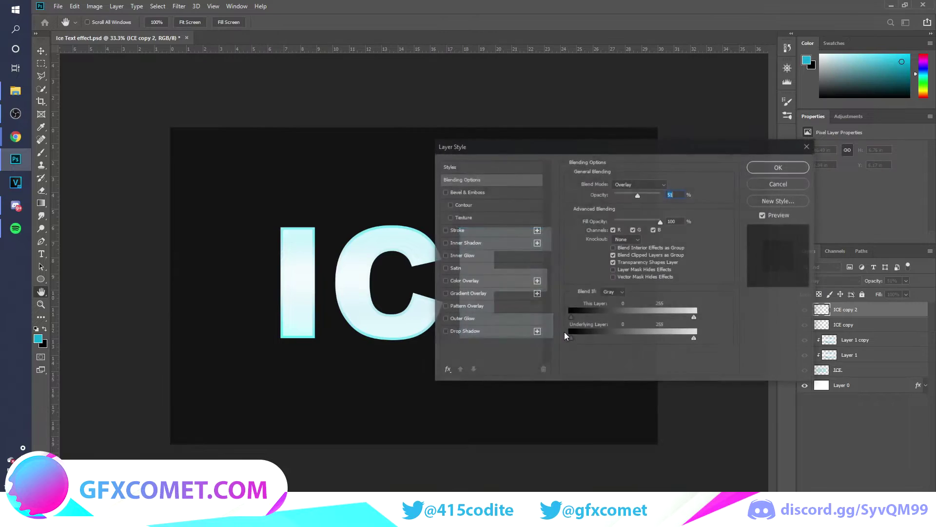
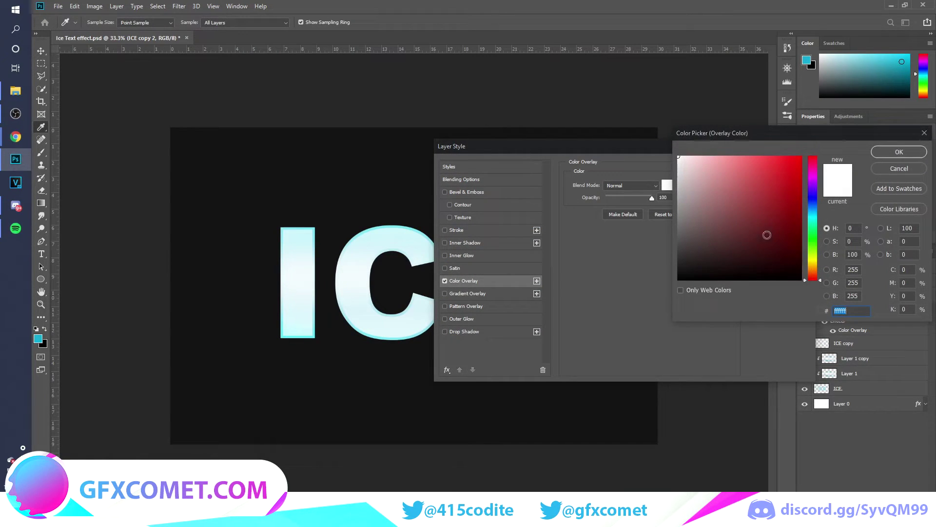
mouse_move(761, 192)
left_mouse_down()
mouse_move(798, 157)
mouse_move(780, 255)
mouse_move(790, 223)
left_mouse_up()
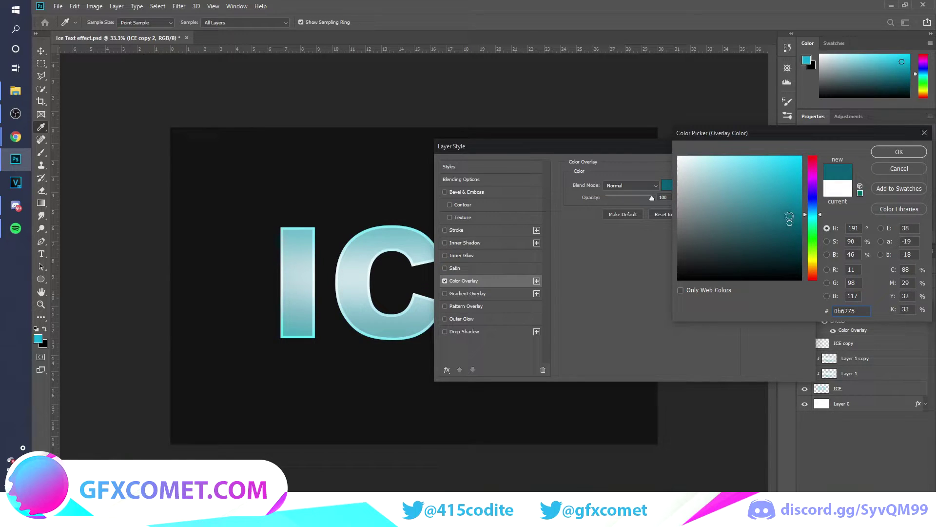
left_click(898, 152)
left_click(779, 183)
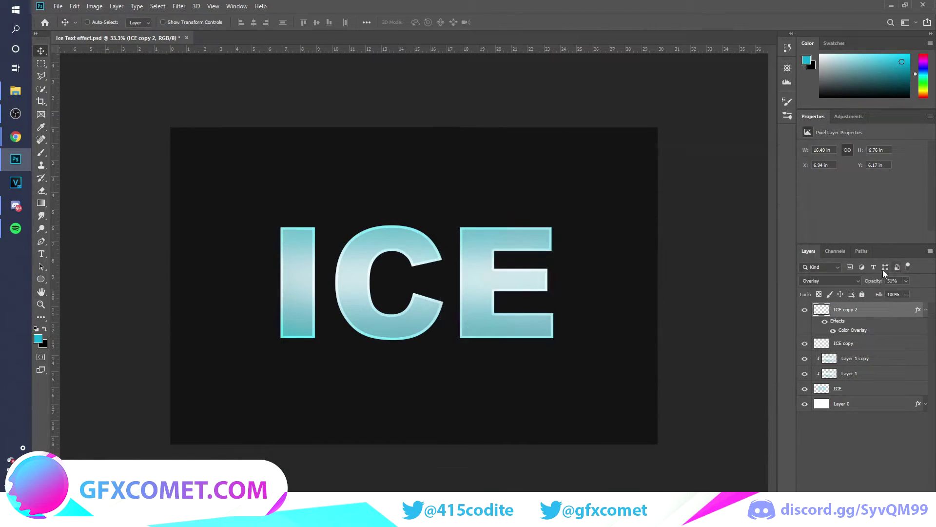
Raise the dark teal duplicate's opacity to 100%, then group it and merge the group into a single layer
left_click_drag(871, 281, 925, 289)
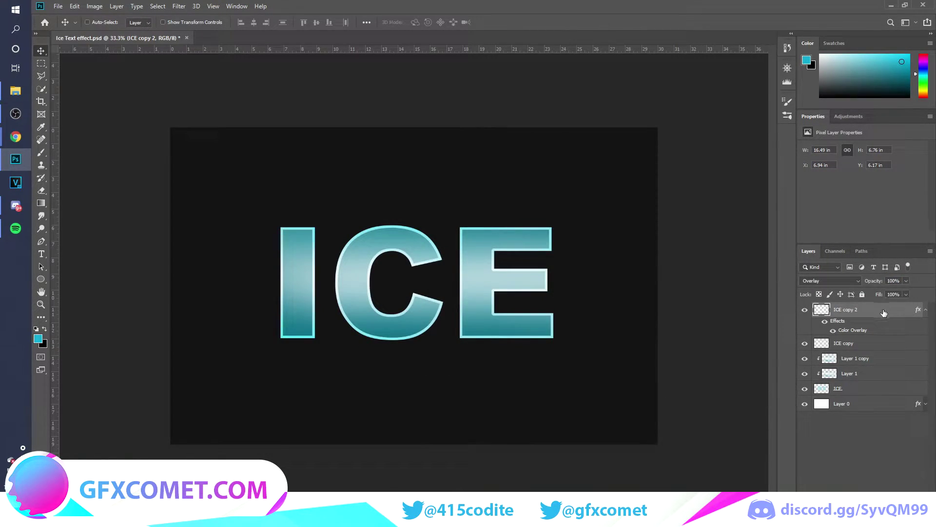
key("ctrl+g")
key("ctrl+e")
Partly erase the merged dark teal layer across the ICE letters with a soft 500 px Eraser at 33% opacity
key("e")
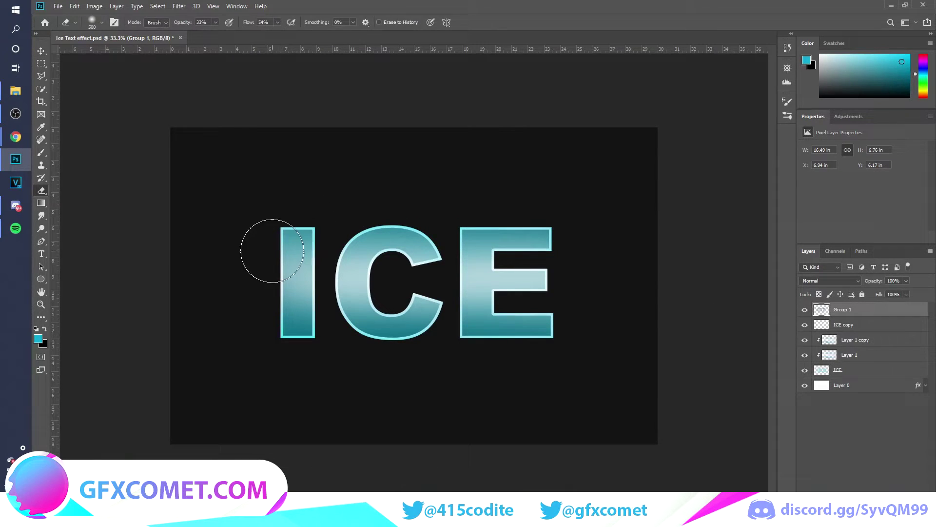
mouse_move(265, 248)
left_mouse_down()
mouse_move(517, 248)
mouse_move(178, 285)
mouse_move(253, 325)
mouse_move(224, 329)
mouse_move(426, 348)
mouse_move(563, 242)
mouse_move(617, 320)
mouse_move(357, 398)
mouse_move(537, 365)
mouse_move(557, 319)
mouse_move(268, 215)
left_mouse_up()
key("v")
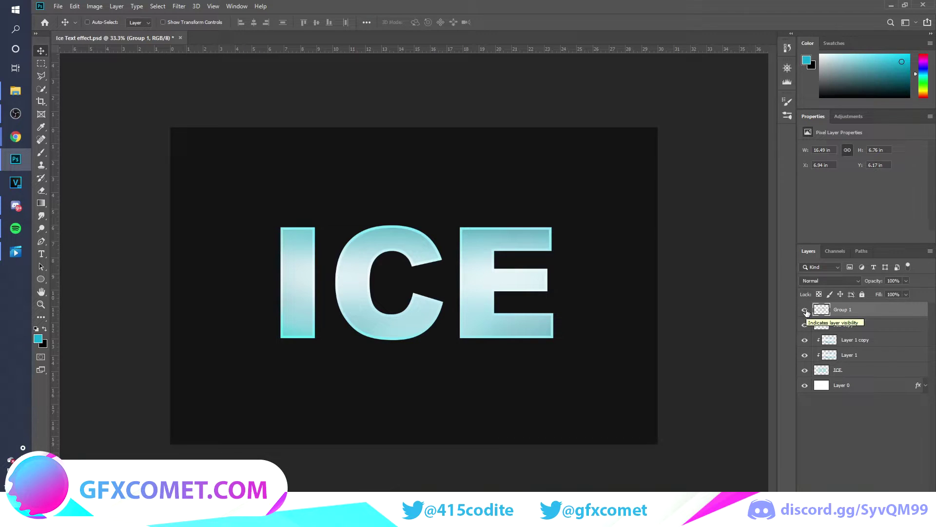
Select all the text layers from Group 1 down to ICE and group them, leaving out the background layer
left_click(859, 372, "shift")
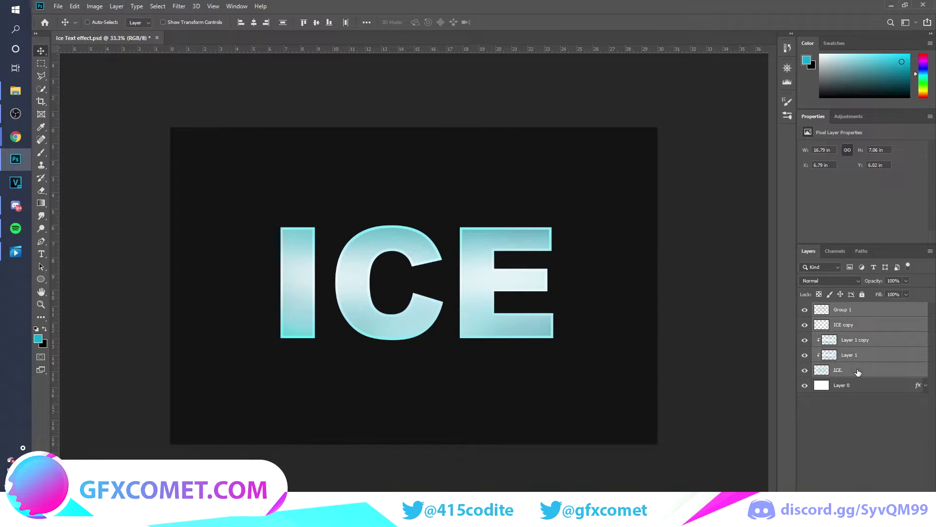
right_click(858, 372)
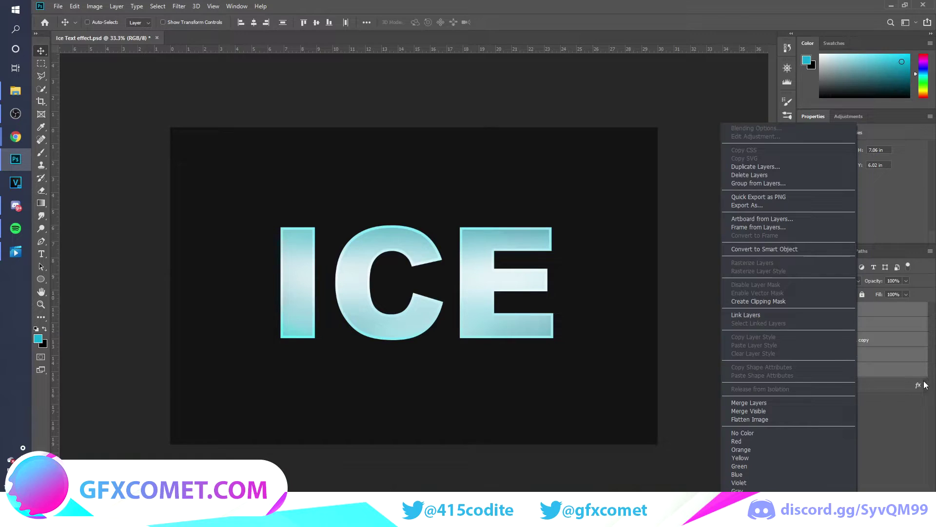
left_click(908, 397)
key("ctrl+g")
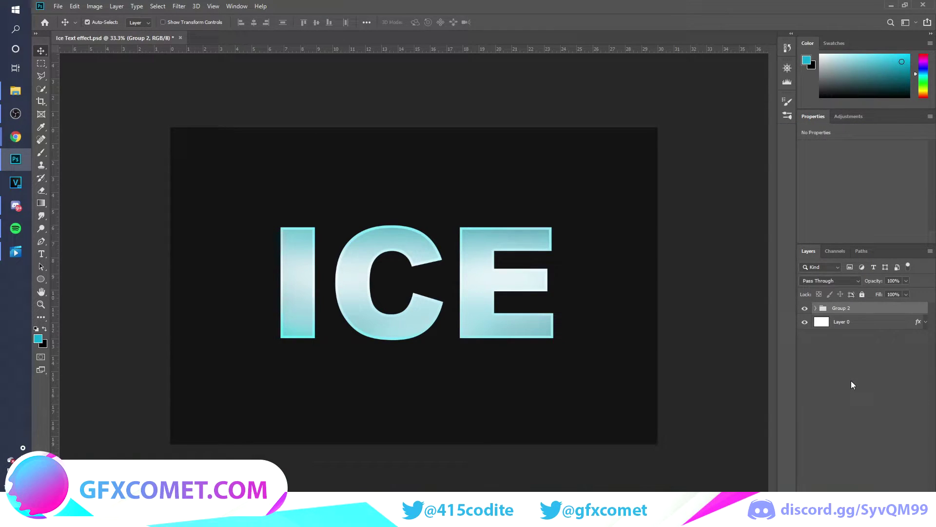
Duplicate the text group, merge the copy into one layer, and hide the original group
key("ctrl+j")
left_click(805, 323)
key("ctrl+e")
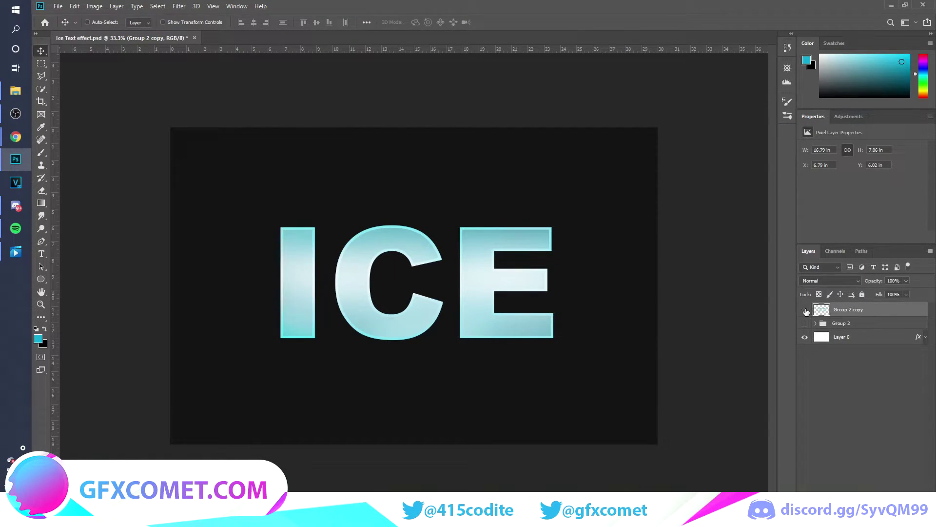
left_click(805, 310)
left_click(805, 323)
left_click(805, 323)
left_click(805, 310)
Create a new empty layer above the merged text copy and clip it to that copy
key("ctrl+shift+alt+n")
right_click(897, 311)
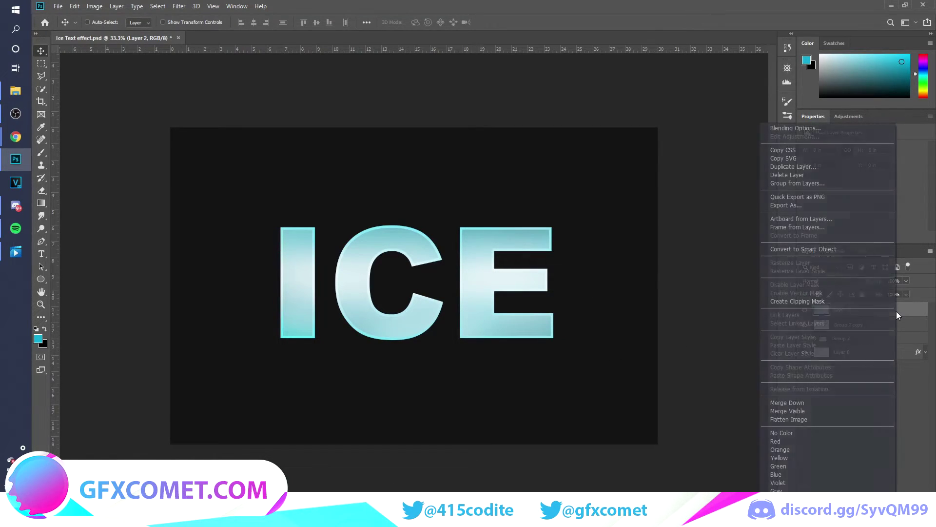
left_click(842, 301)
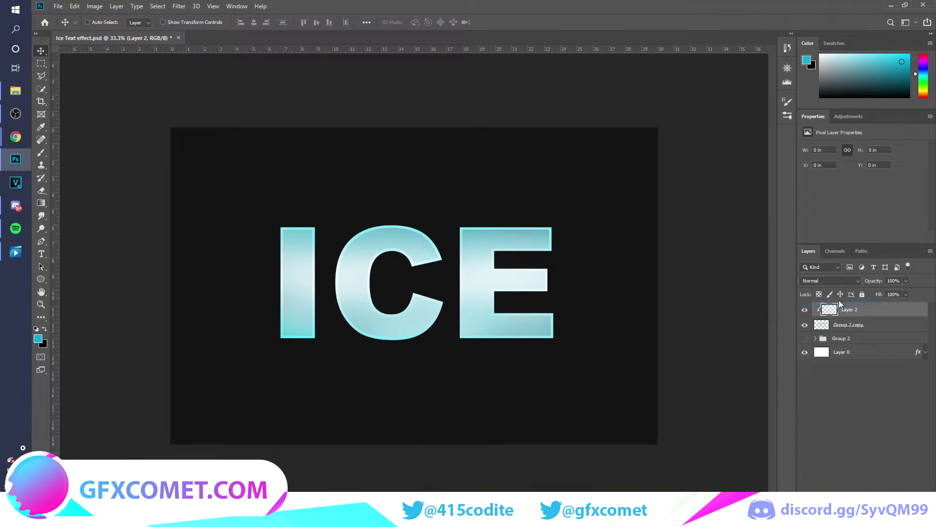
Set the Pen tool to Path mode and draw a closed jagged shard path across the middle of the I and C
left_click(41, 241)
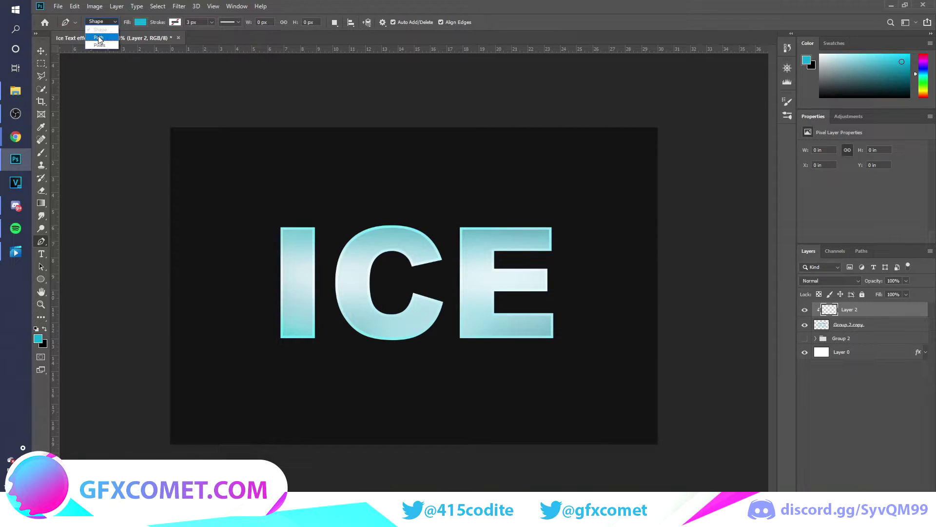
left_click(99, 38)
left_click(219, 279)
left_click(345, 264)
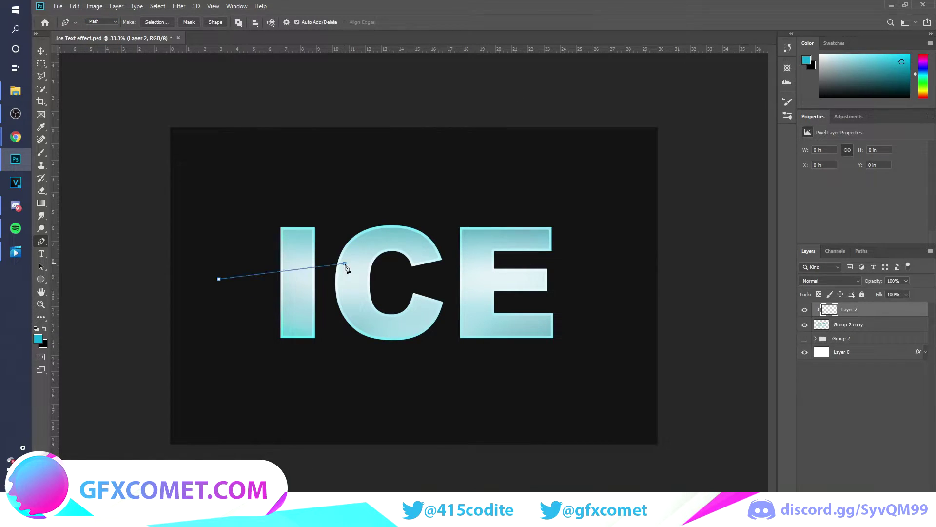
left_click(340, 275)
left_click(392, 291)
left_click(289, 295)
left_click(248, 288)
left_click(219, 279)
Draw a closed, spiky zigzag path across the middle of the letter E
left_click(547, 291)
left_click(484, 290)
left_click(482, 301)
left_click(476, 262)
left_click(454, 294)
left_click(479, 315)
left_click(505, 303)
left_click(552, 299)
left_click(548, 291)
Draw a closed pointed shard path over the top of the letter E, extending above the letter
left_click(562, 168)
left_click(483, 224)
left_click(513, 239)
left_click(553, 204)
left_click(562, 168)
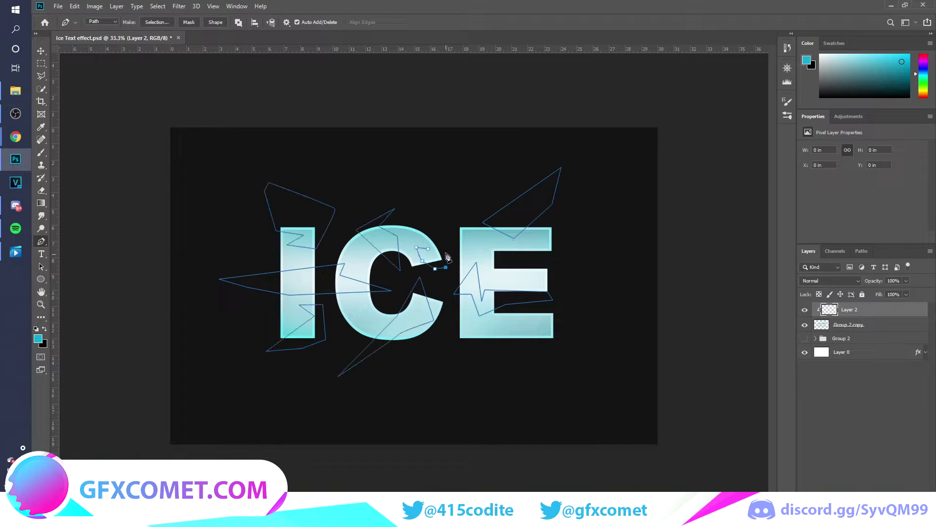
Close the small shard path over the C's upper tip and draw a closed jagged path along the bottom of the E
left_click(445, 250)
left_click(427, 248)
left_click(455, 339)
left_click(466, 324)
left_click(483, 333)
left_click(510, 340)
left_click(522, 328)
left_click(559, 331)
left_click(558, 343)
left_click(521, 362)
left_click(454, 339)
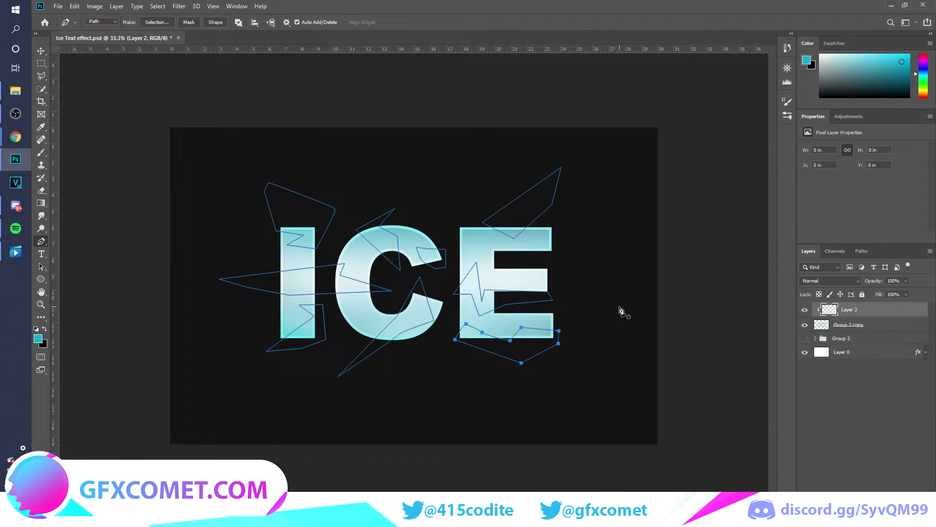
Convert the drawn shard paths into a filled shape layer clipped to the letters
left_click(157, 23)
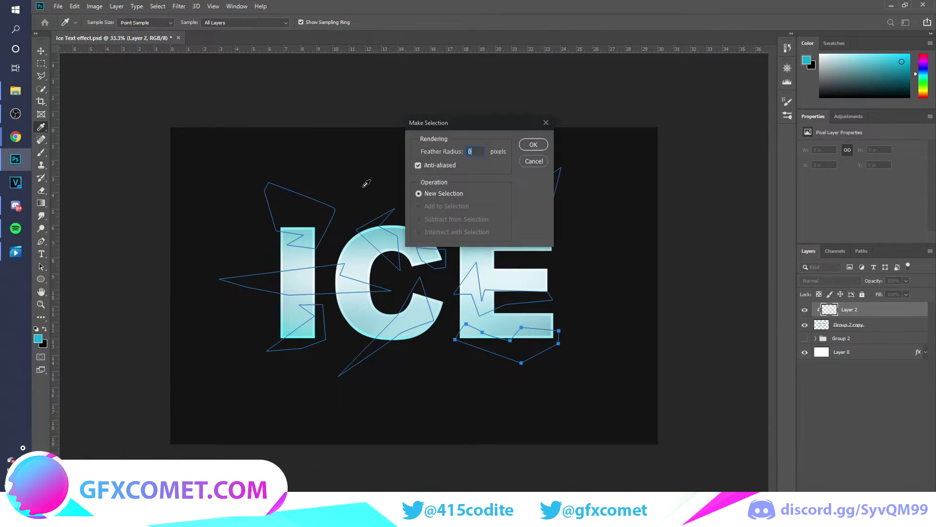
left_click(533, 144)
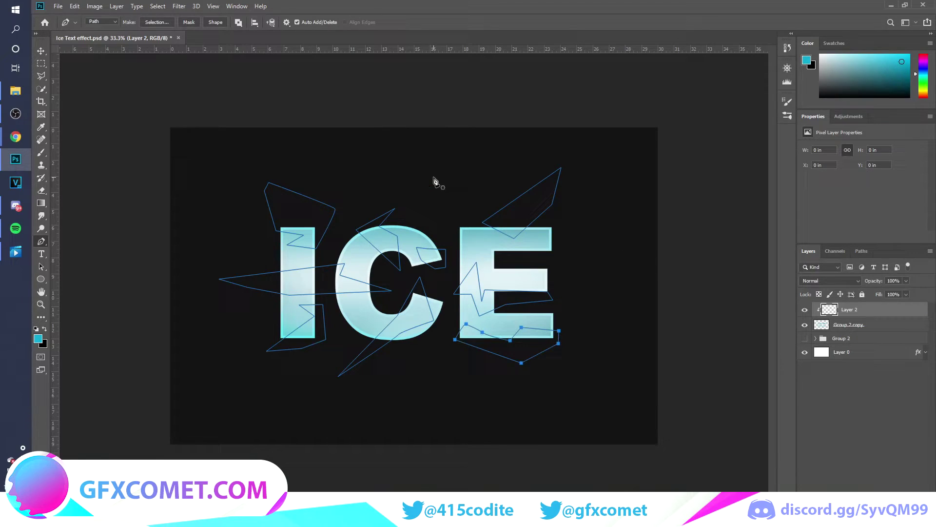
left_click(216, 21)
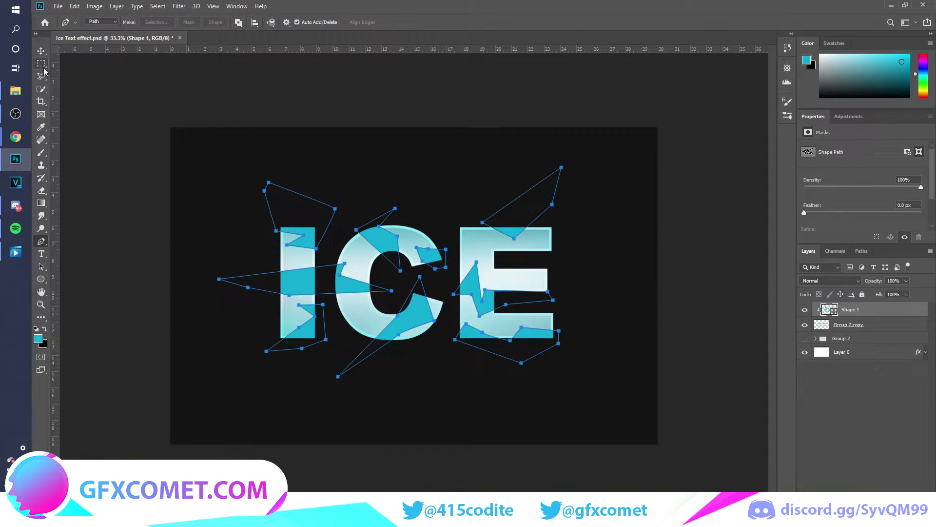
left_click(38, 54)
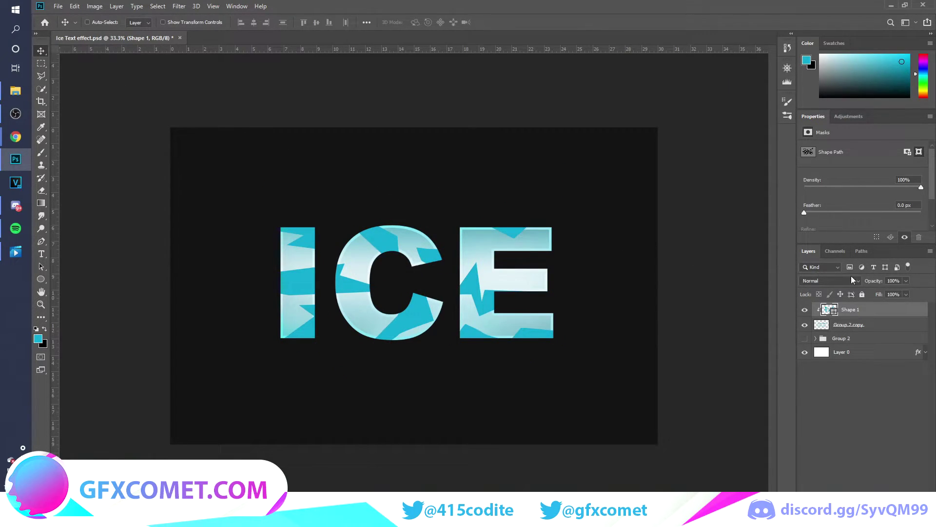
Load the shard shape layer's outline as a selection and hide that layer
left_click(805, 311)
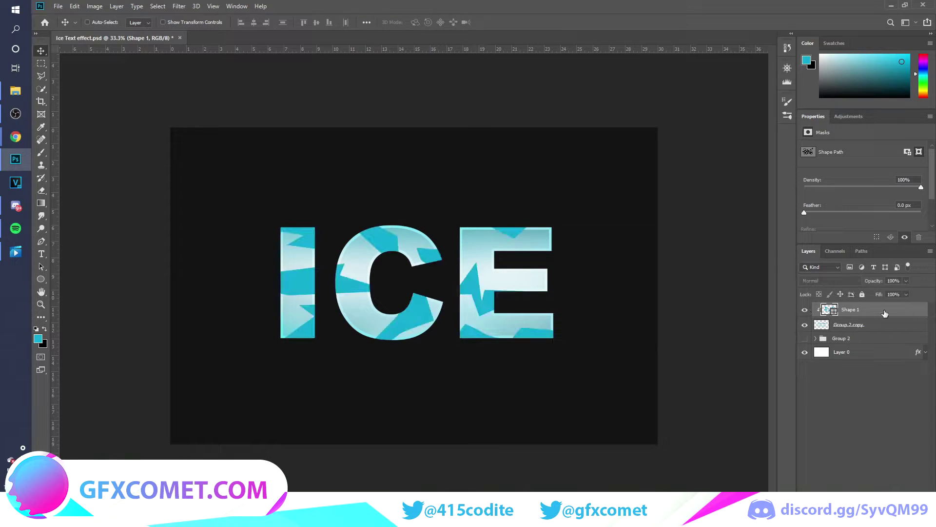
left_click(833, 312, "ctrl")
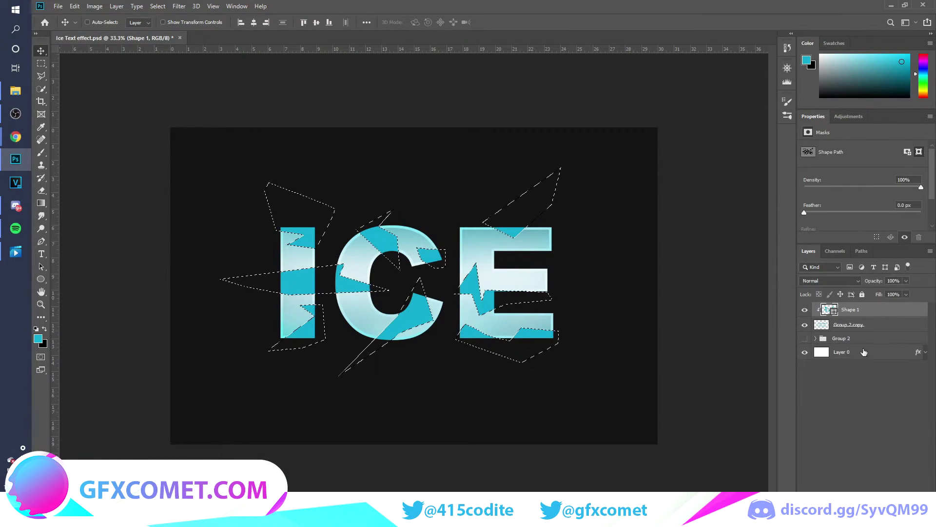
left_click(805, 309)
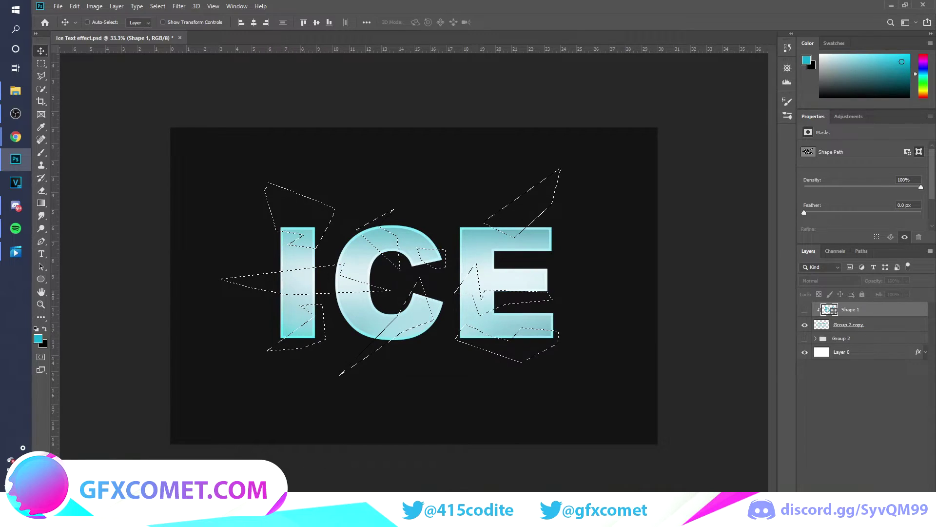
Add a new clipped layer above the hidden shard shape and brush soft cyan shading inside the selection over the I and C
key("ctrl+shift+alt+n")
left_click(862, 316, "alt")
left_click(41, 152)
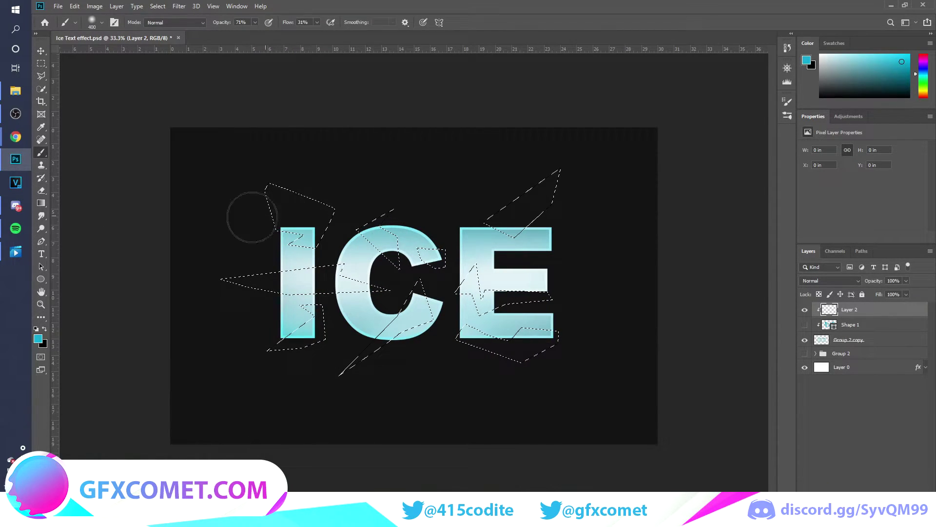
left_click_drag(267, 226, 277, 230)
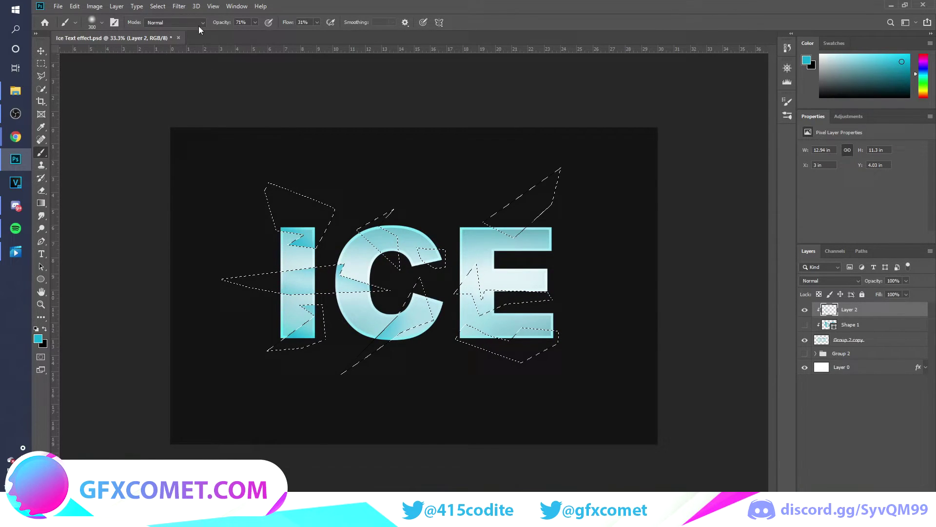
Choose a brighter cyan foreground color, brush it softly into the selected shards on the E, and deselect
left_click(37, 339)
left_click_drag(791, 174, 804, 144)
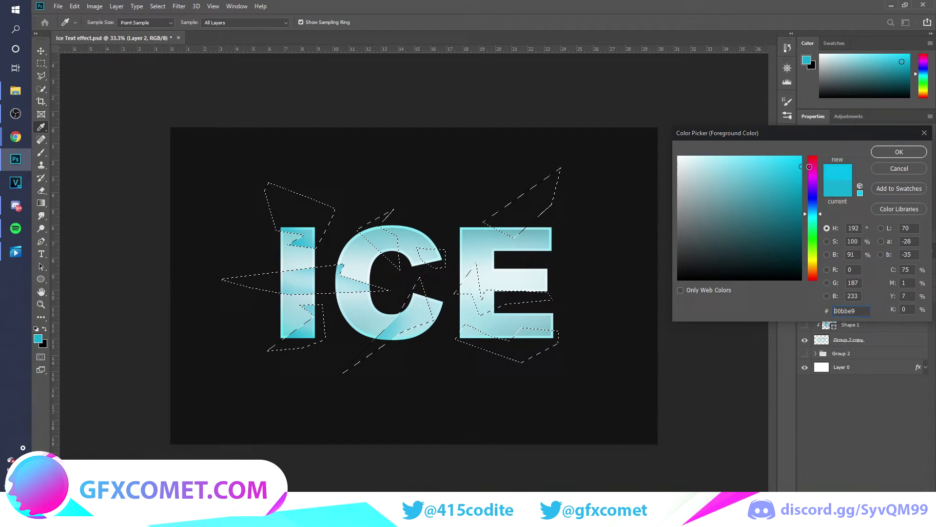
left_click(899, 152)
key("b")
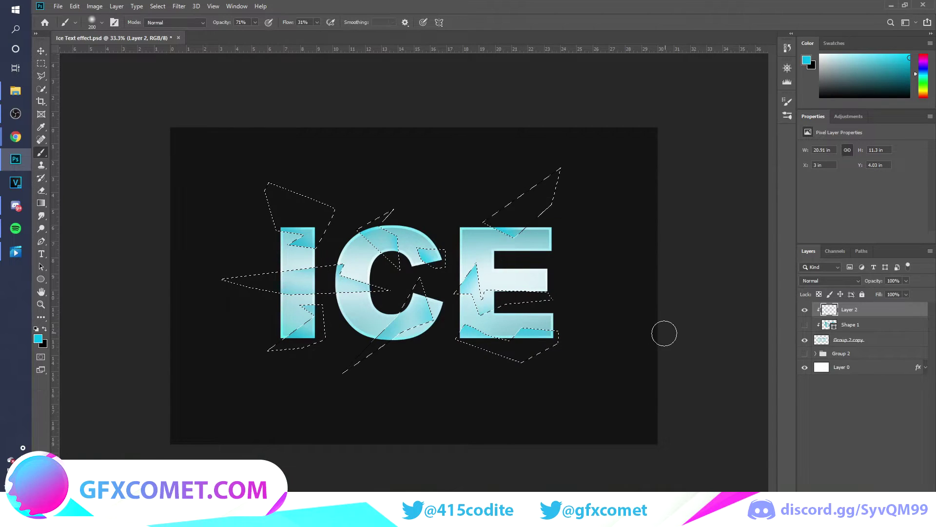
key("ctrl+d")
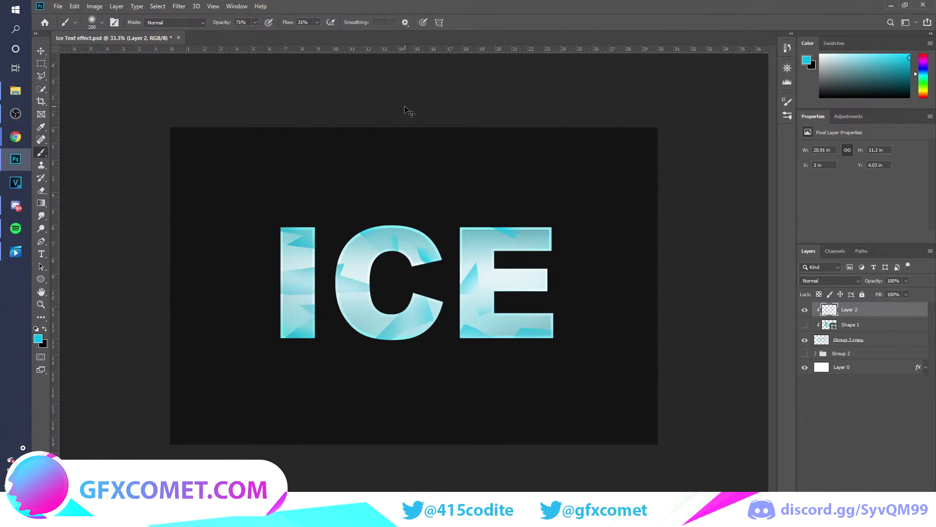
Try Overlay blending on the shard shading layer, return it to Normal, and lower its opacity to 48%
left_click(41, 51)
left_click(835, 281)
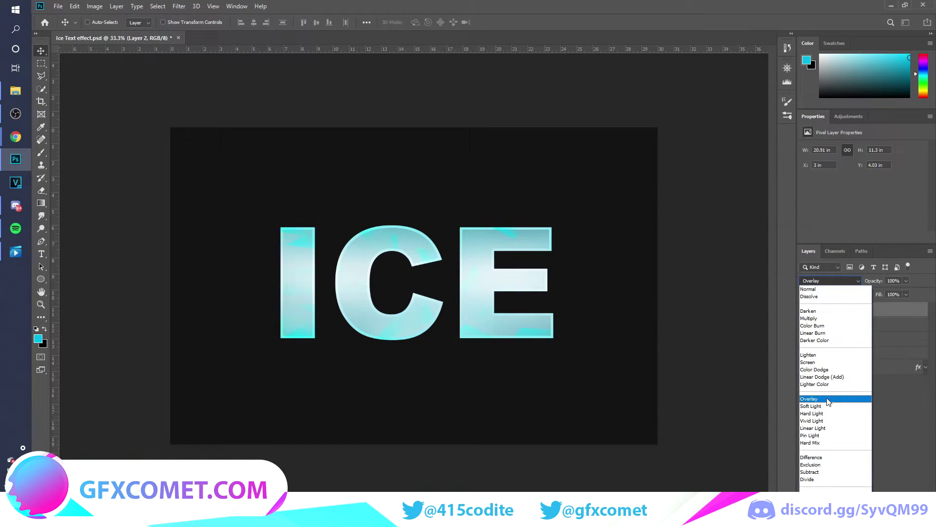
left_click(824, 289)
left_click_drag(875, 284, 730, 290)
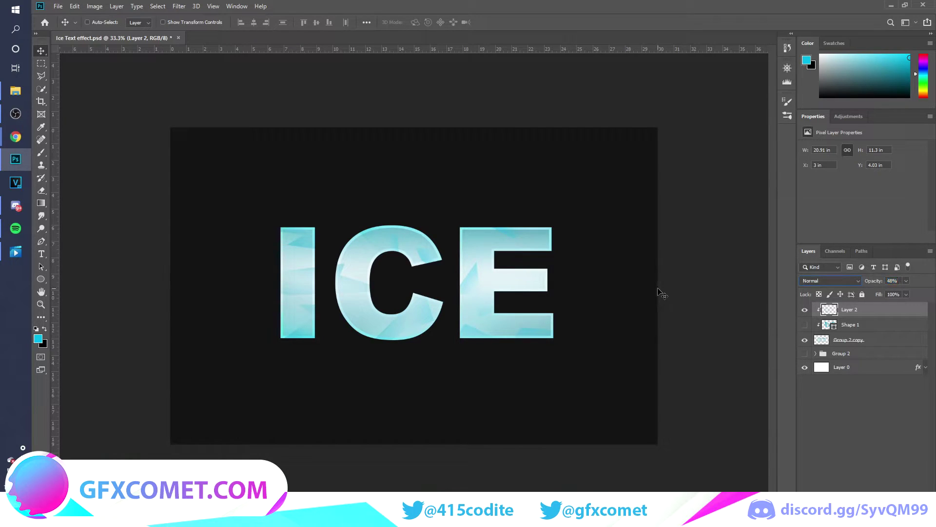
left_click(864, 405)
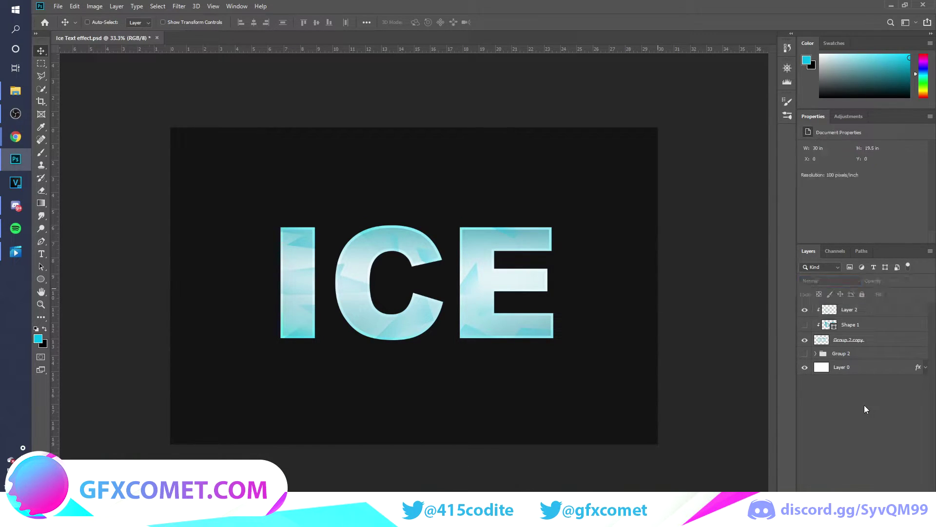
Create a new empty layer above the shard shading layer and clip it to the text
left_click(844, 312)
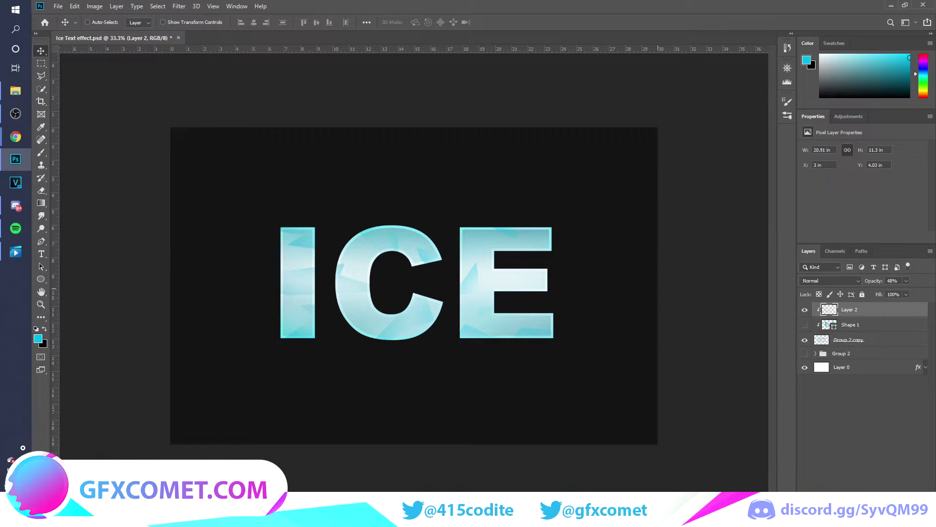
key("ctrl+shift+alt+n")
left_click(871, 315, "alt")
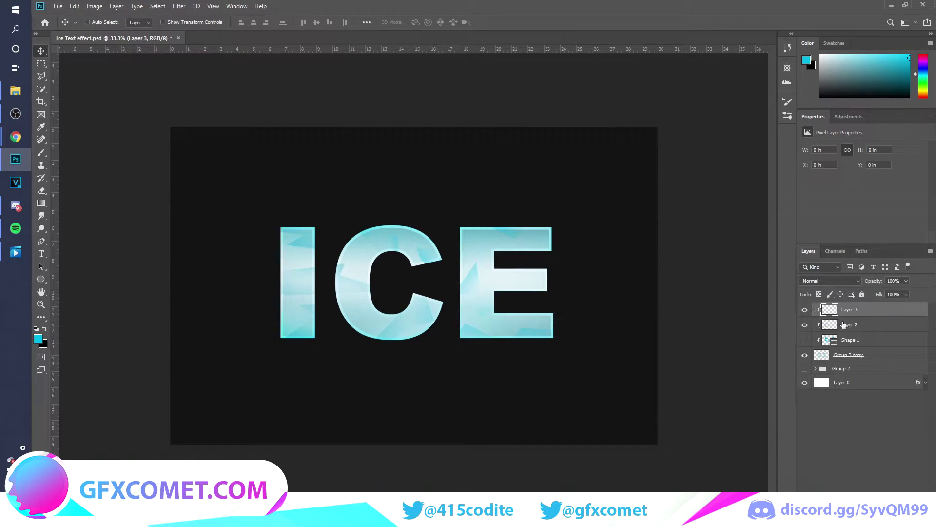
With the Pen tool in Shape mode and a black fill, draw a closed jagged shape covering the lower part of all three letters
left_click(41, 241)
left_click(96, 239)
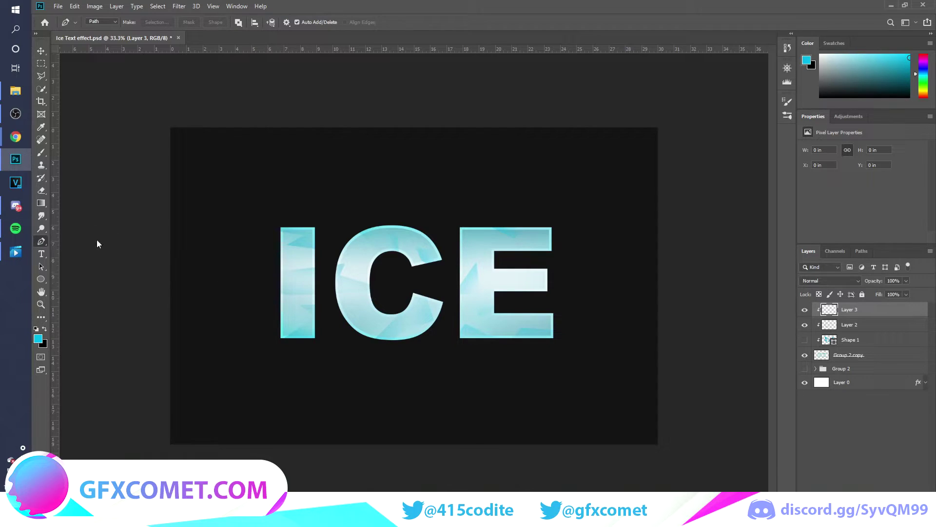
left_click(108, 21)
left_click(107, 30)
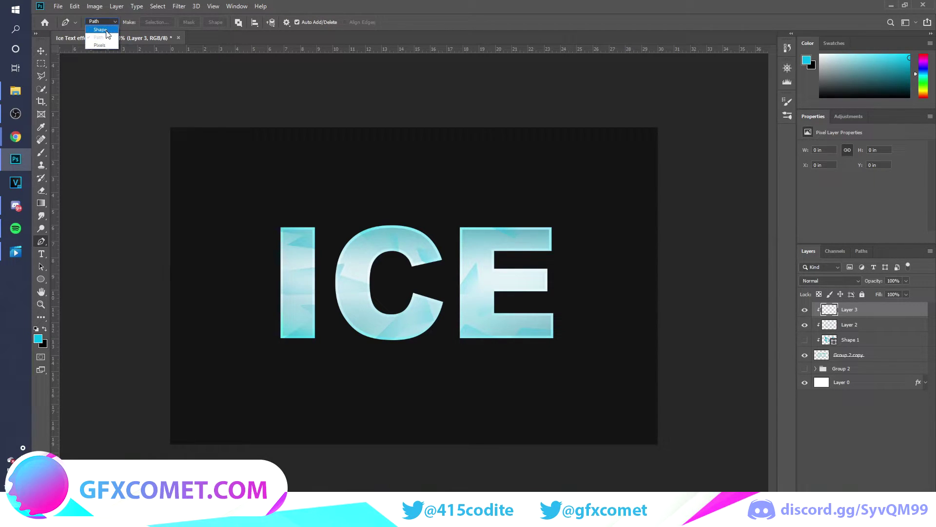
left_click(43, 332)
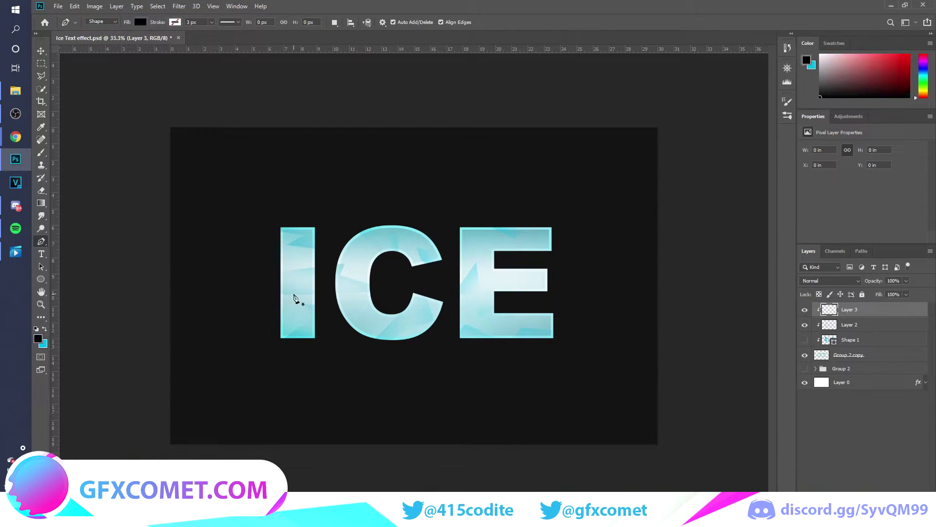
left_click(261, 315)
left_click(312, 303)
left_click(351, 315)
left_click(383, 293)
left_click(425, 312)
left_click(457, 303)
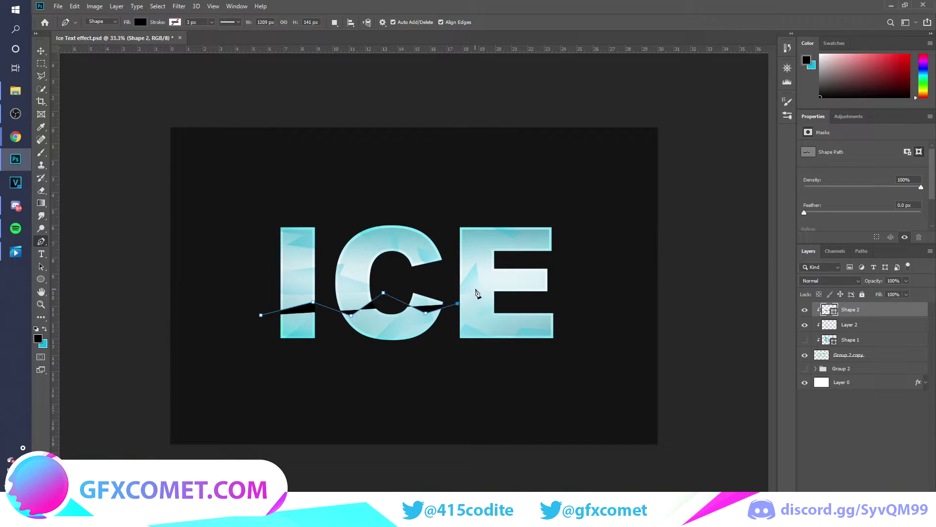
left_click(476, 289)
left_click(508, 311)
left_click(544, 299)
left_click(563, 286)
left_click(605, 319)
left_click(609, 355)
left_click(502, 382)
left_click(310, 367)
left_click(247, 333)
left_click(261, 315)
key("Return")
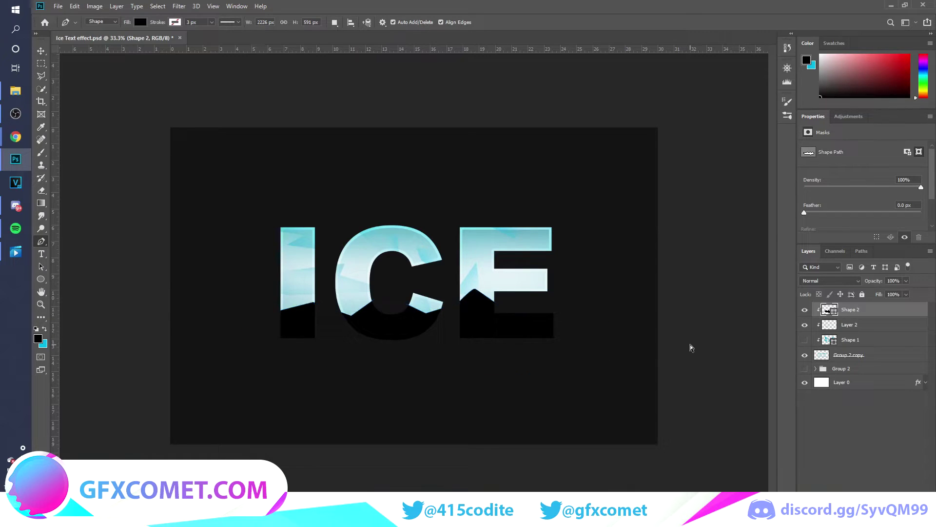
Set the black jagged shape to Overlay blending at 93% opacity, nudge it slightly upward, and save the document
left_click(39, 52)
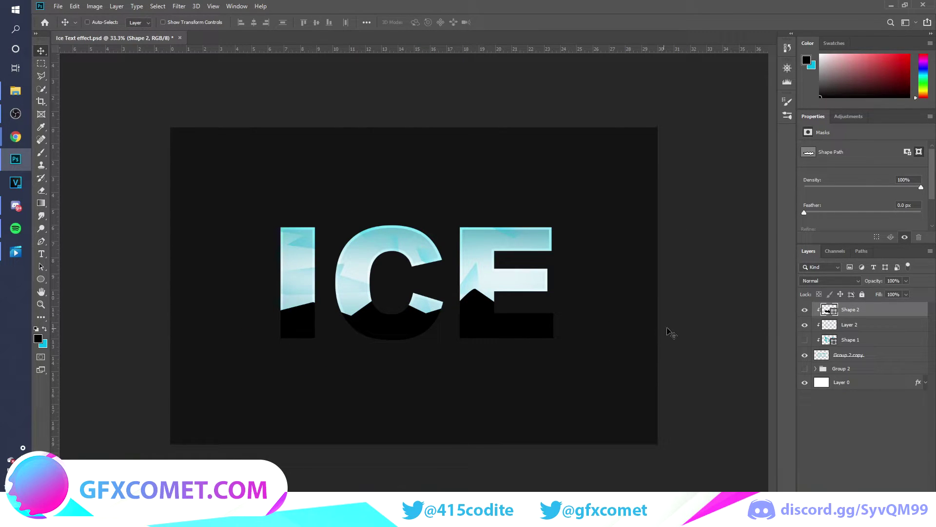
left_click(849, 281)
left_click(824, 414)
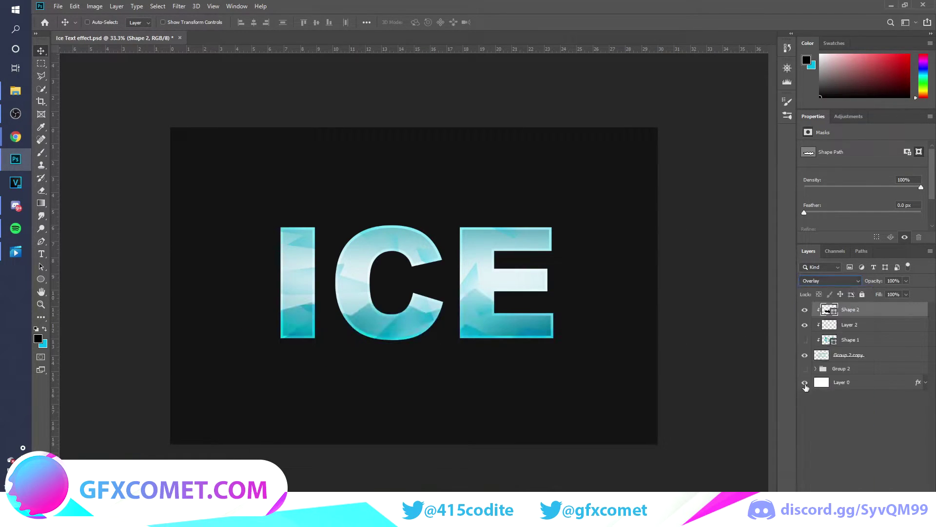
left_click_drag(586, 319, 548, 301)
key("ctrl+s")
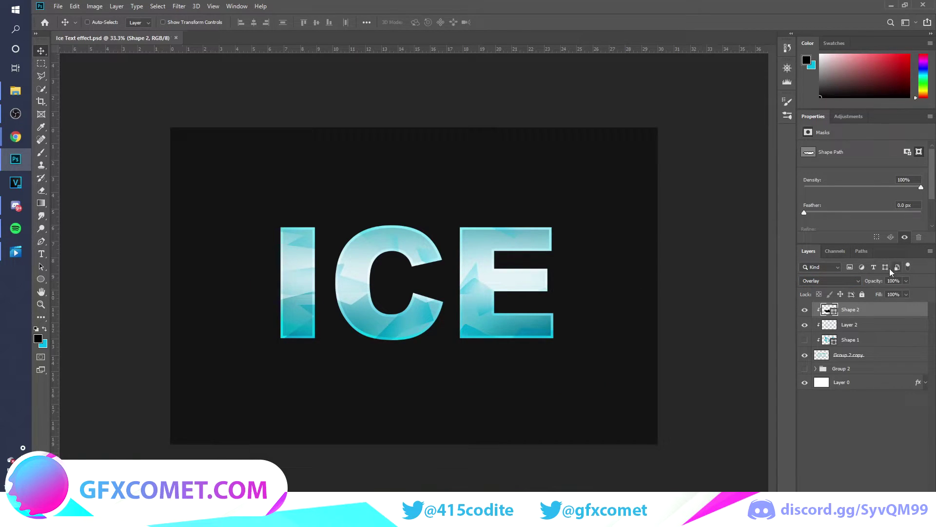
left_click_drag(878, 282, 875, 282)
Rasterize the jagged shape layer and softly erase parts of its upper edge across the letters with a smaller eraser
key("e")
left_click(382, 292)
key("Return")
key("bracketleft")
key("bracketleft")
key("bracketleft")
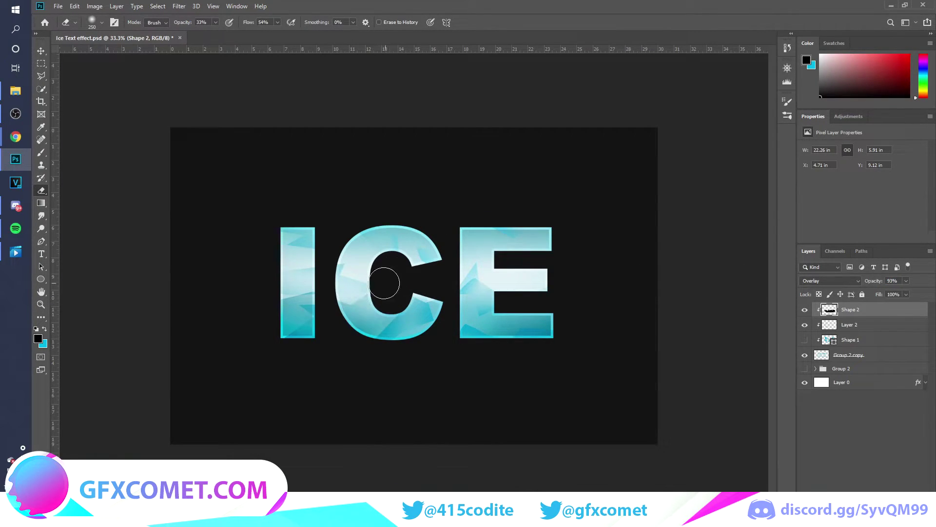
mouse_move(445, 305)
left_mouse_down()
mouse_move(533, 312)
mouse_move(522, 272)
left_mouse_up()
mouse_move(302, 274)
left_mouse_down()
mouse_move(289, 278)
mouse_move(305, 268)
left_mouse_up()
key("v")
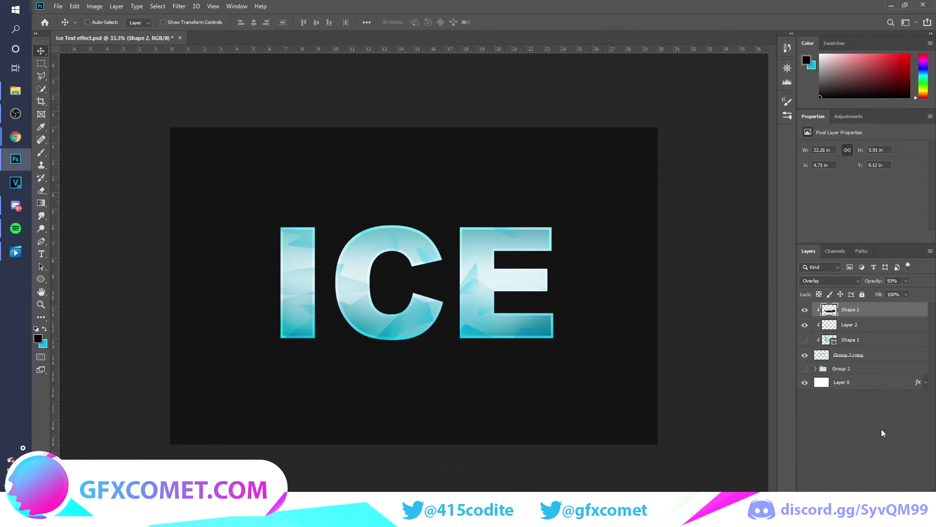
Duplicate the erased jagged shape layer, clip the copy to the text, and set the copy's opacity to 67%
key("ctrl+j")
left_click(859, 317, "alt")
left_click_drag(591, 330, 608, 318)
left_click_drag(870, 284, 858, 287)
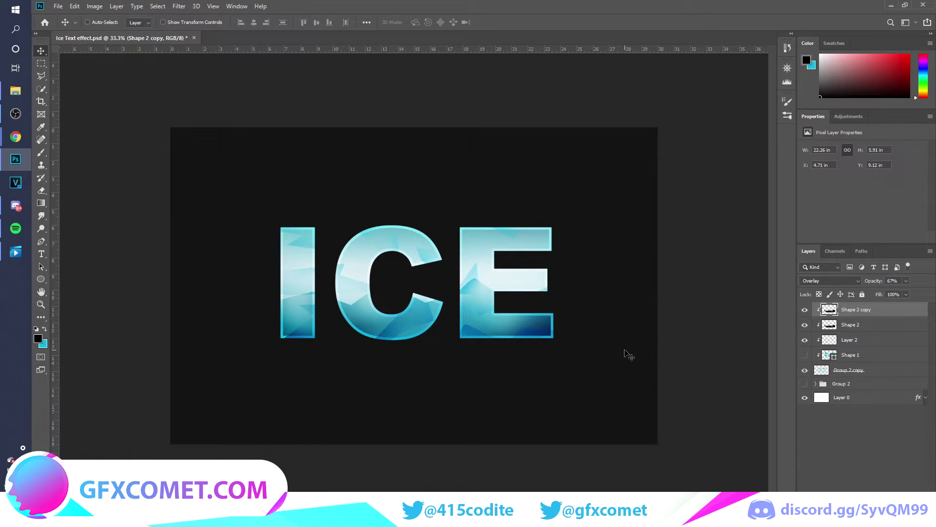
Add a new clipped layer on top, make the foreground color white, and set the Pen tool to Path mode
key("ctrl+shift+alt+n")
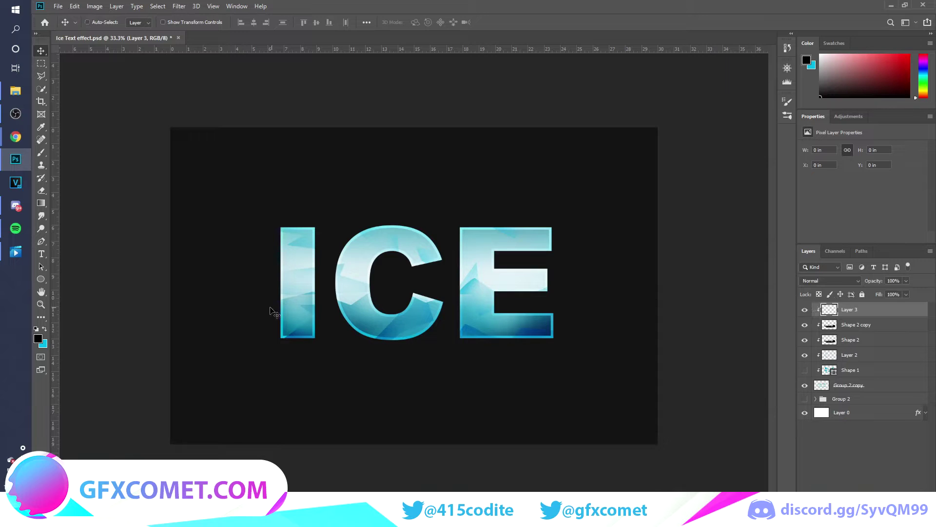
left_click(41, 241)
key("d")
key("x")
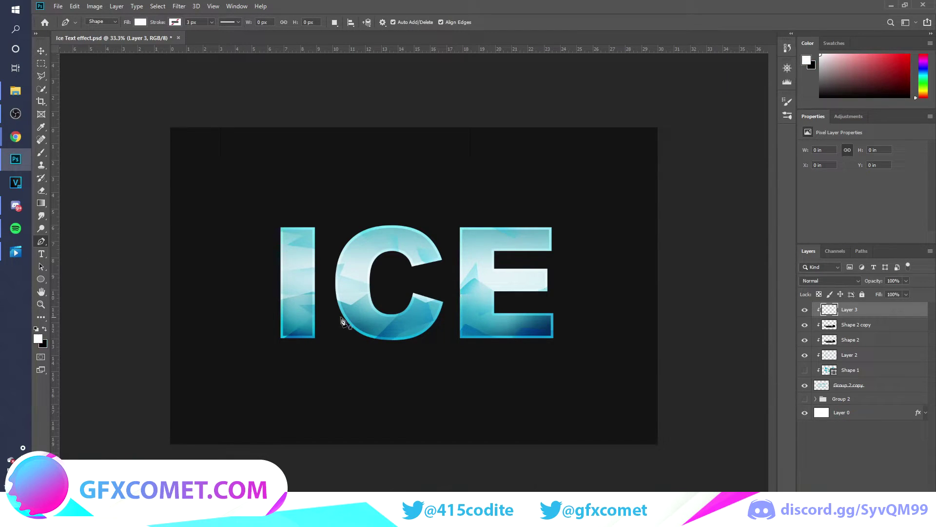
left_click(102, 22)
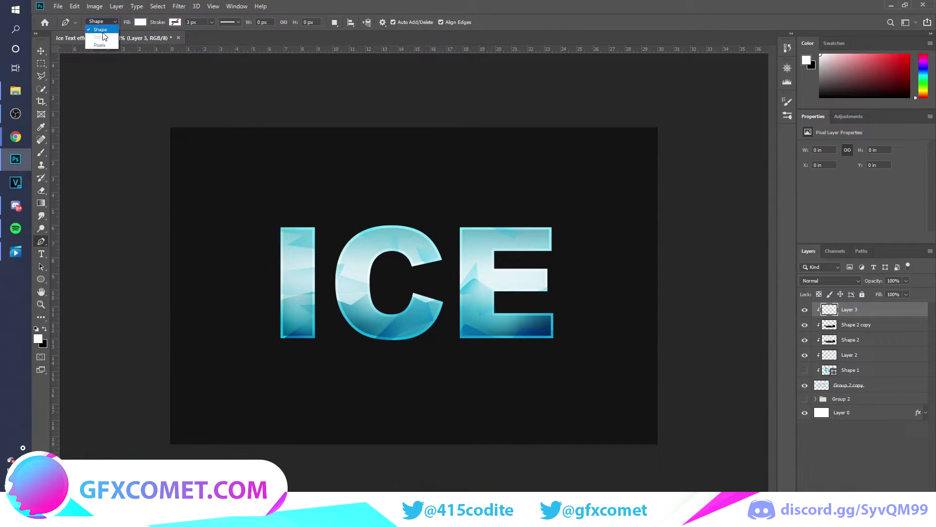
left_click(100, 32)
Draw closed angular shard paths over the lower part of the I and the bottom of the C
left_click(260, 303)
left_click(305, 291)
left_click_drag(315, 307, 411, 353)
left_click(276, 317)
left_click(260, 303)
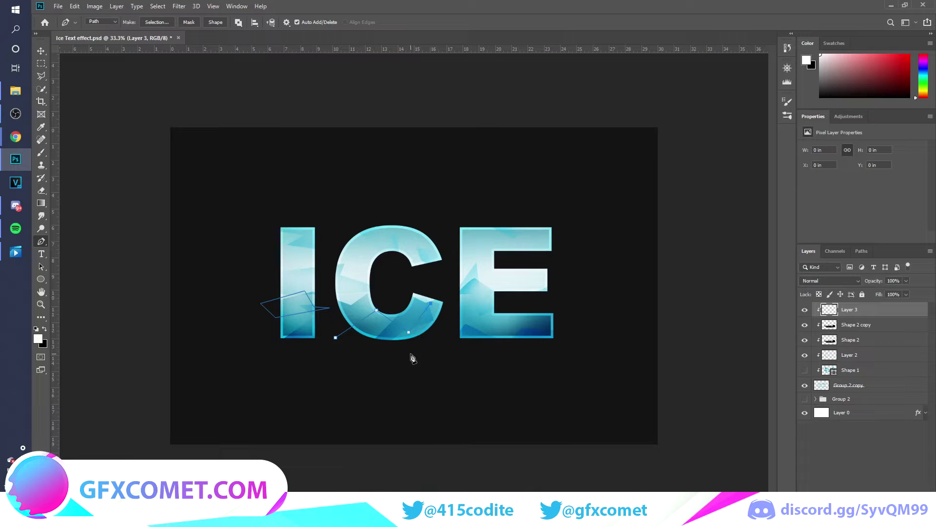
left_click(335, 337)
Draw a long pointed shard path across the middle of the E, starting at the C and extending past the E's arms
left_click_drag(468, 279, 613, 277)
left_click_drag(509, 296, 521, 291)
left_click_drag(426, 295, 618, 312)
left_click(616, 276)
left_click(343, 224)
left_click_drag(430, 254, 393, 256)
key("ctrl+z")
key("ctrl+z")
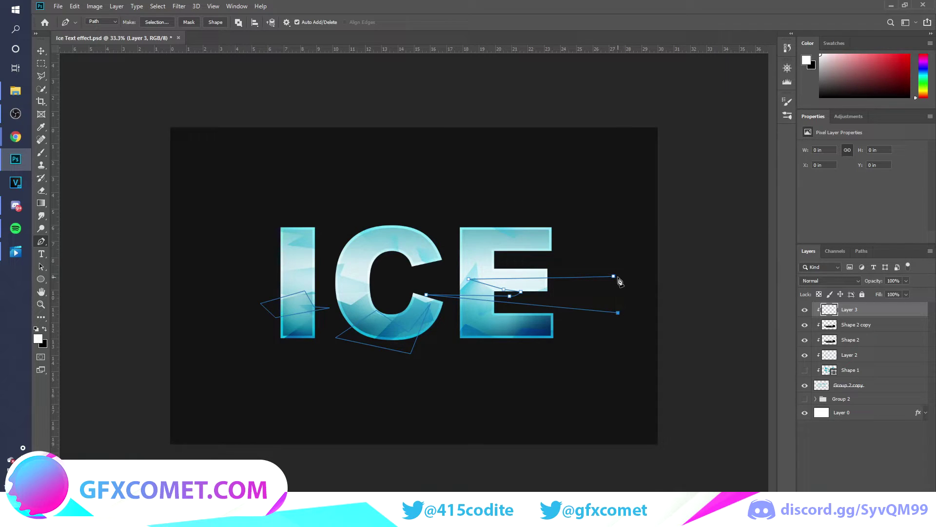
Close the long shard path on the E and draw a closed narrow shard path across the top of the C
left_click(614, 276)
left_click(340, 233)
left_click(424, 259)
left_click(395, 257)
left_click(338, 250)
left_click(315, 249)
left_click(340, 234)
Draw a closed jagged shard path across the top arm of the E, extending past its outer edge
left_click(591, 218)
left_click(522, 220)
left_click(446, 228)
left_click(519, 237)
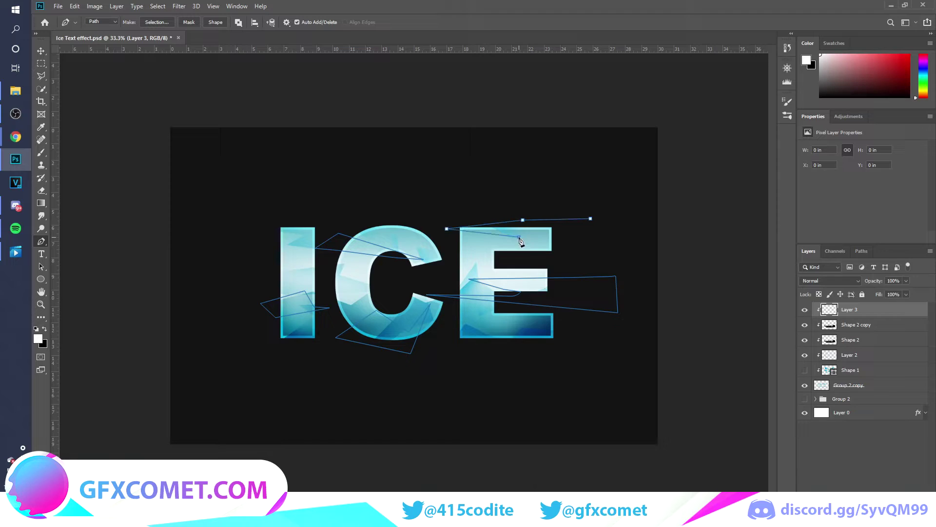
left_click(475, 241)
left_click(605, 242)
left_click(591, 219)
Draw a closed pointed shard path across the upper part of the I
left_click(299, 234)
left_click(240, 244)
left_click(303, 257)
left_click(320, 258)
left_click(298, 235)
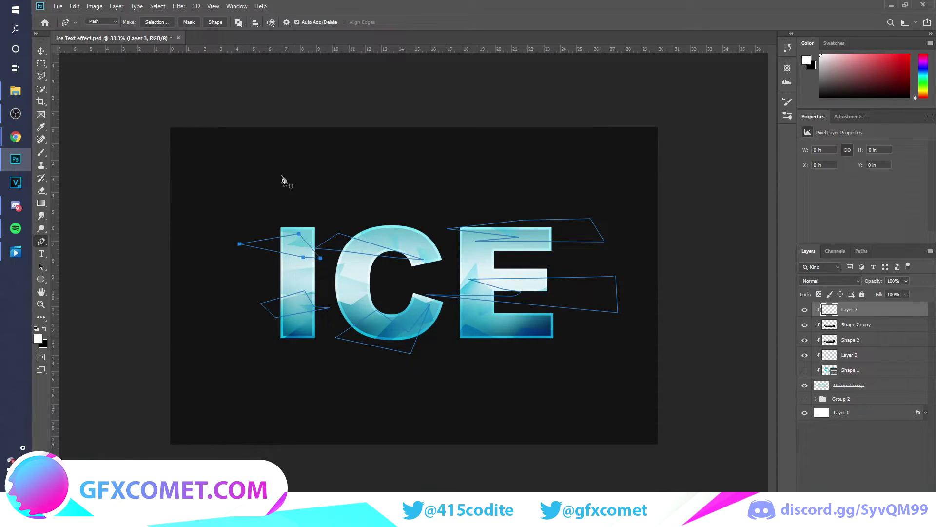
Convert the shard paths into a white shape and preview blend modes on it, keeping Normal
left_click(215, 22)
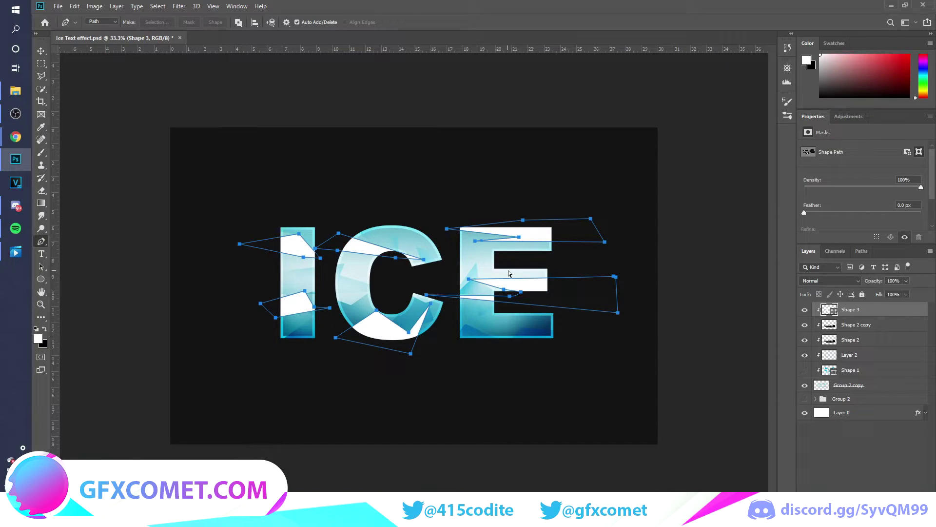
key("Return")
key("v")
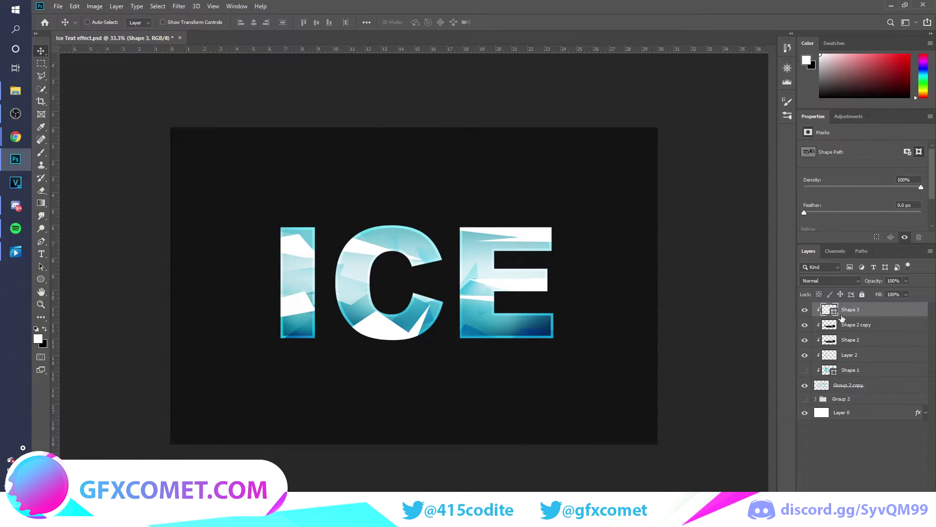
left_click(829, 280)
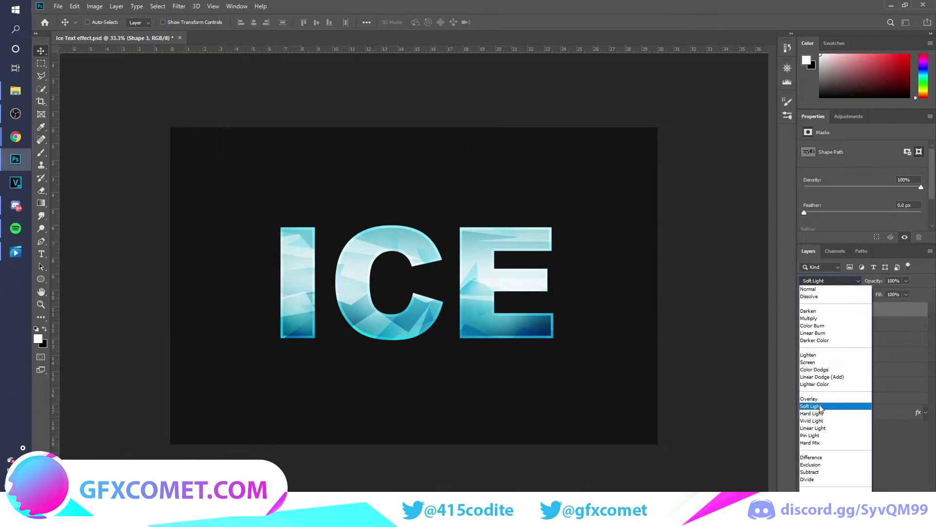
left_click(839, 289)
Load the Shape 3 outline as a selection, add a clipped layer above it, hide Shape 3, and switch to the Brush tool
left_click(831, 309, "ctrl")
key("ctrl+shift+alt+n")
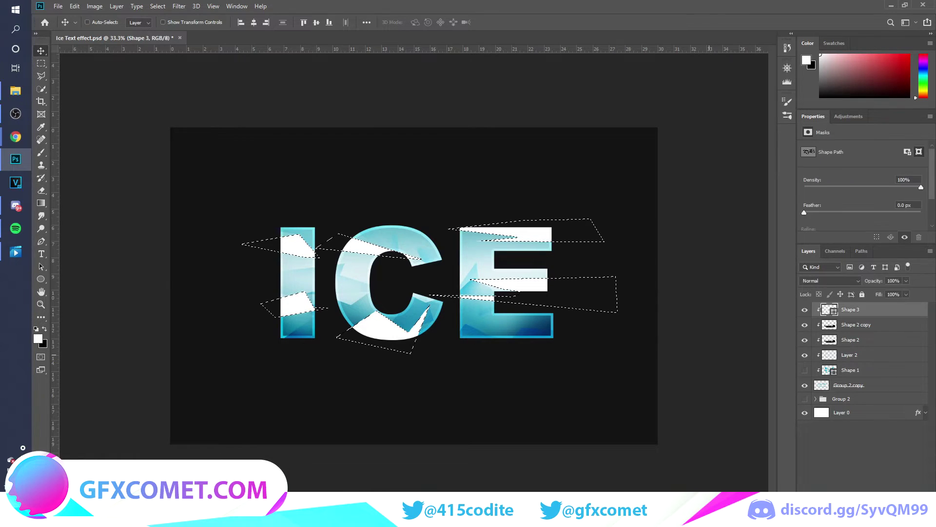
key("ctrl+alt+g")
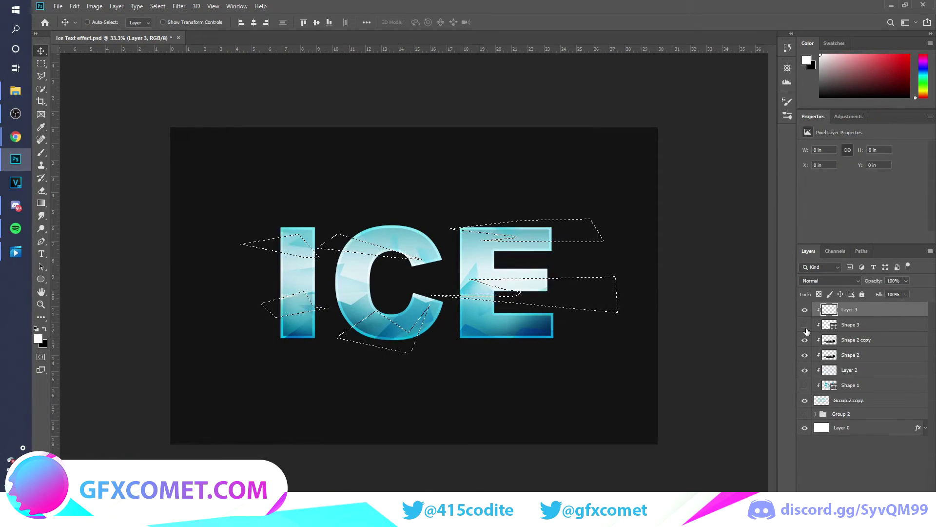
key("b")
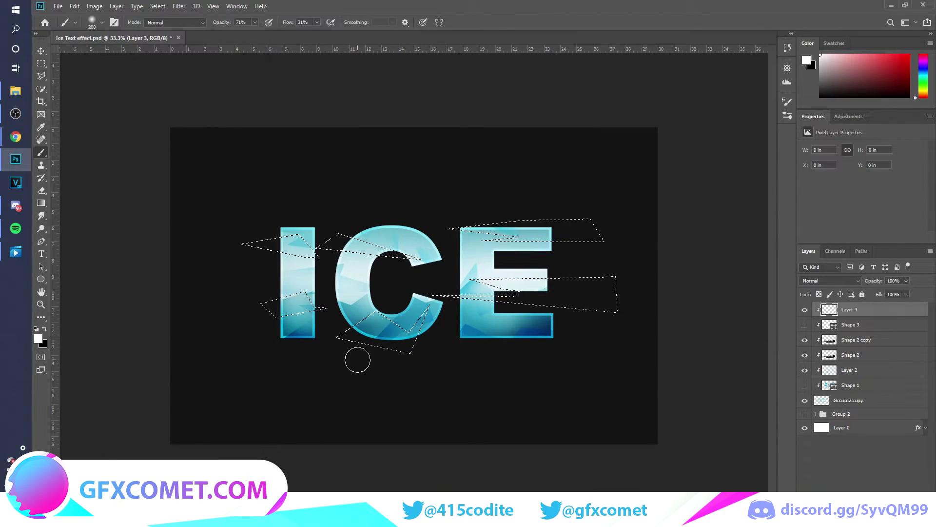
left_click_drag(355, 328, 389, 359)
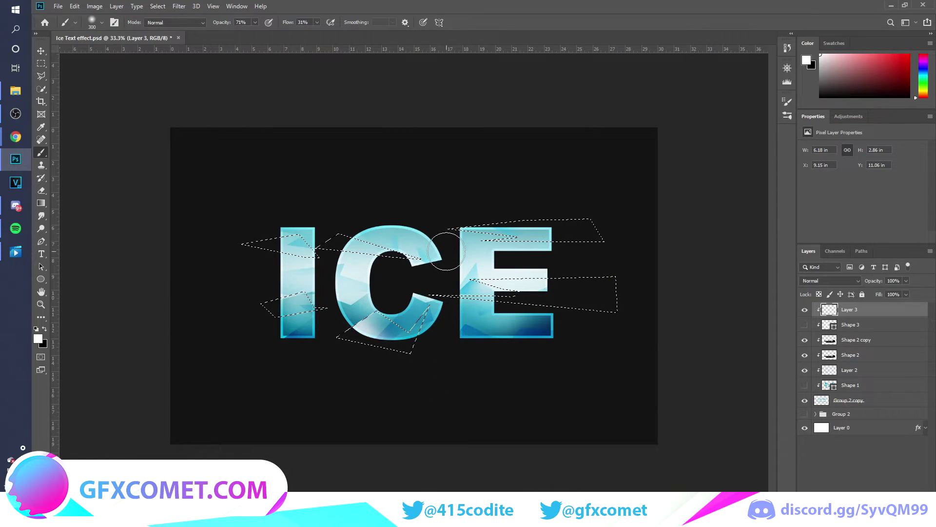
key("ctrl+z")
key("ctrl+z")
Paint soft black shading inside the selected shards on the C, I and E with a black foreground color, and deselect
key("x")
left_click_drag(342, 342, 418, 355)
mouse_move(312, 293)
left_mouse_down()
mouse_move(292, 305)
mouse_move(281, 266)
left_mouse_up()
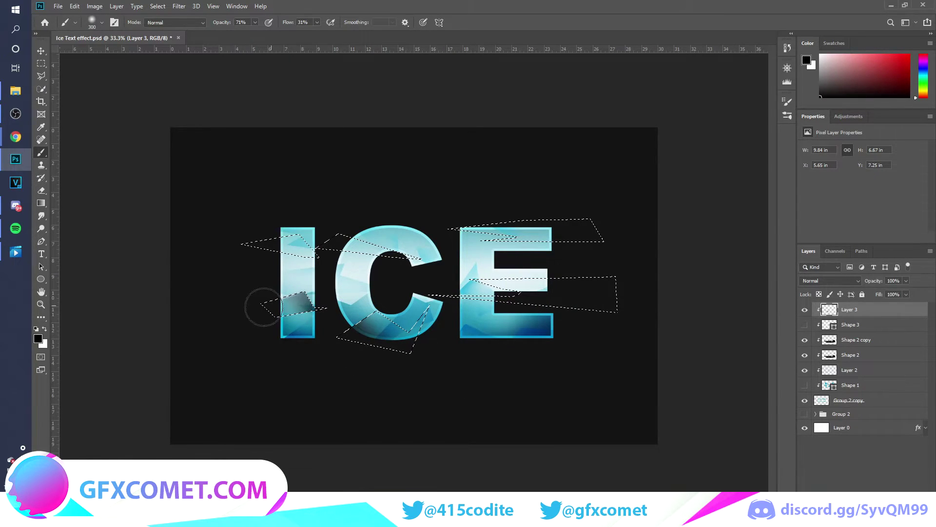
mouse_move(297, 205)
left_mouse_down()
mouse_move(299, 225)
mouse_move(265, 228)
mouse_move(340, 216)
mouse_move(455, 250)
mouse_move(438, 199)
mouse_move(630, 202)
mouse_move(437, 215)
mouse_move(654, 209)
left_mouse_up()
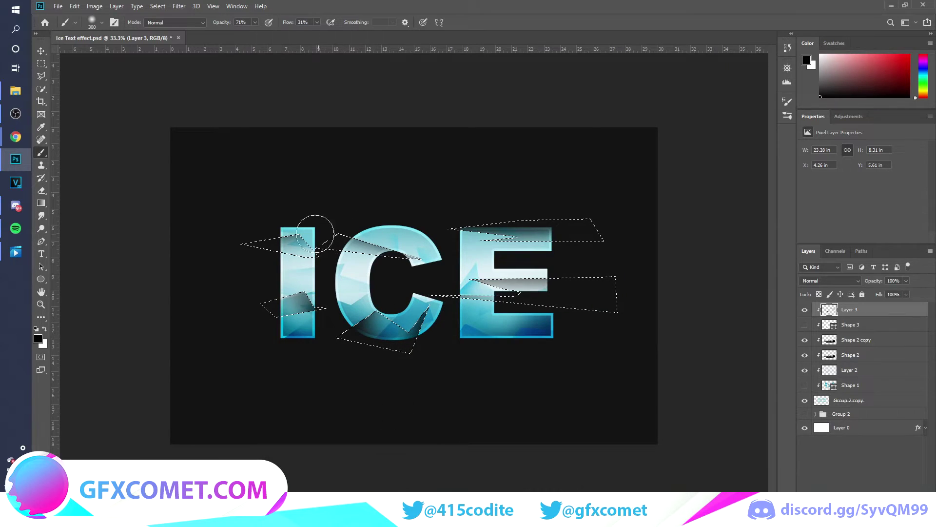
left_click_drag(391, 227, 224, 221)
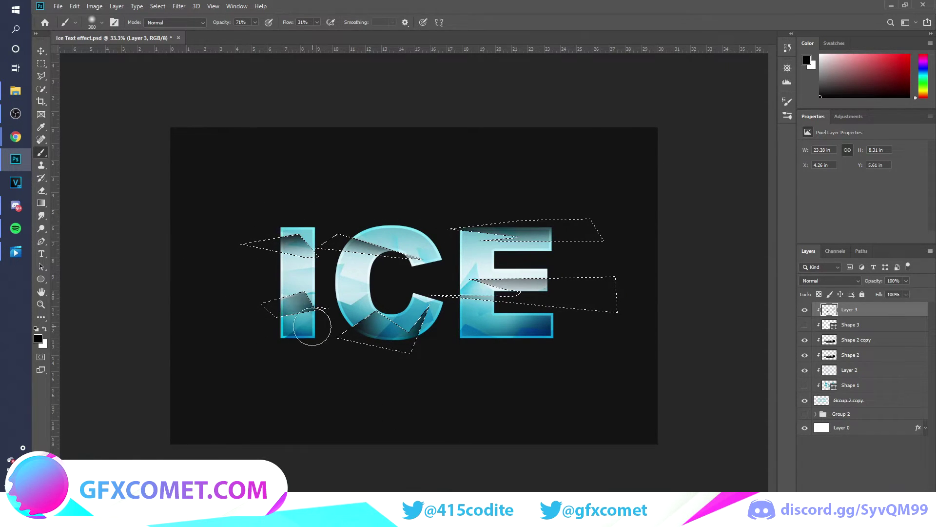
key("ctrl+d")
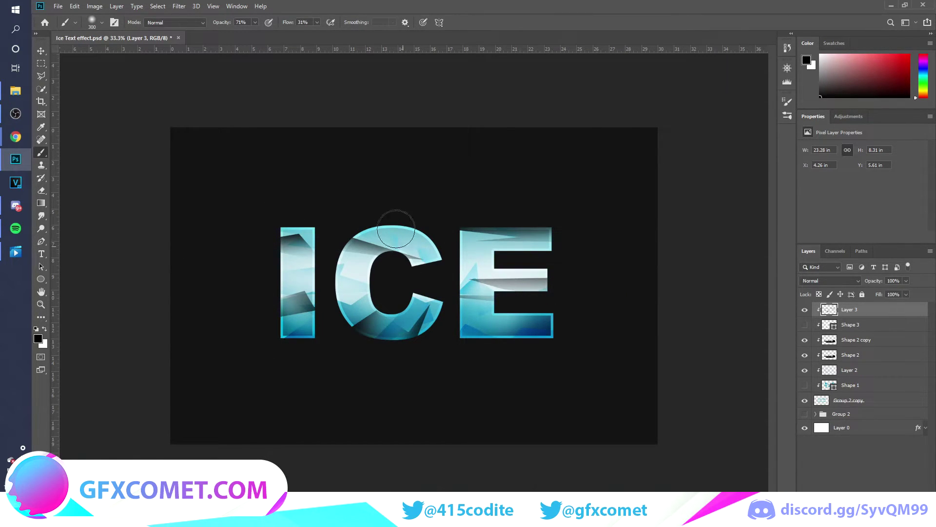
Set Layer 3's blend mode to Overlay and its opacity to 44%
left_click(41, 50)
left_click(829, 281)
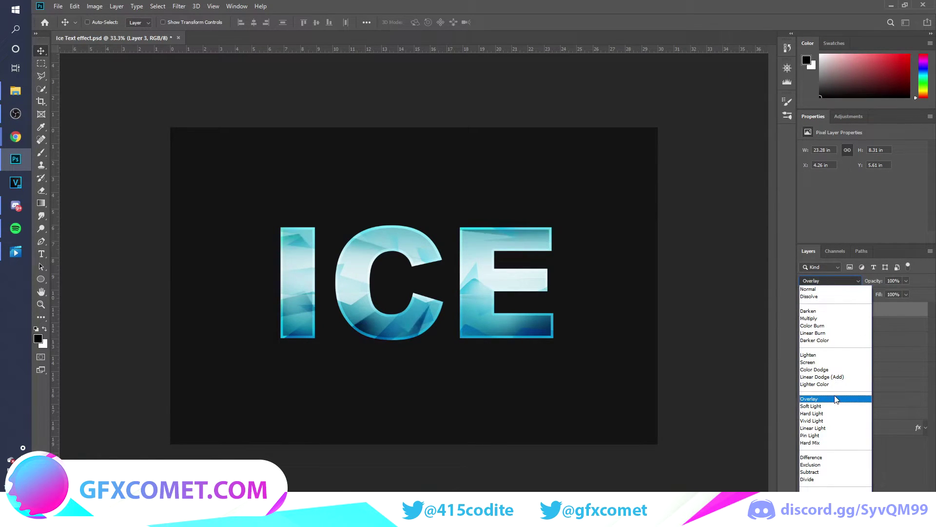
left_click(835, 399)
left_click_drag(871, 283, 755, 295)
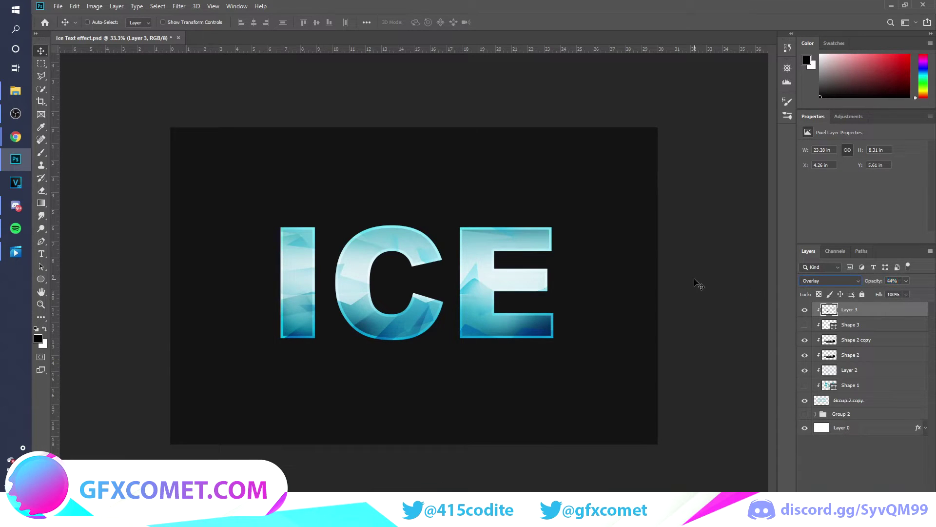
Duplicate the Group 2 copy layer beneath itself and shift the duplicate slightly downward to form an extruded edge
key("ctrl+plus")
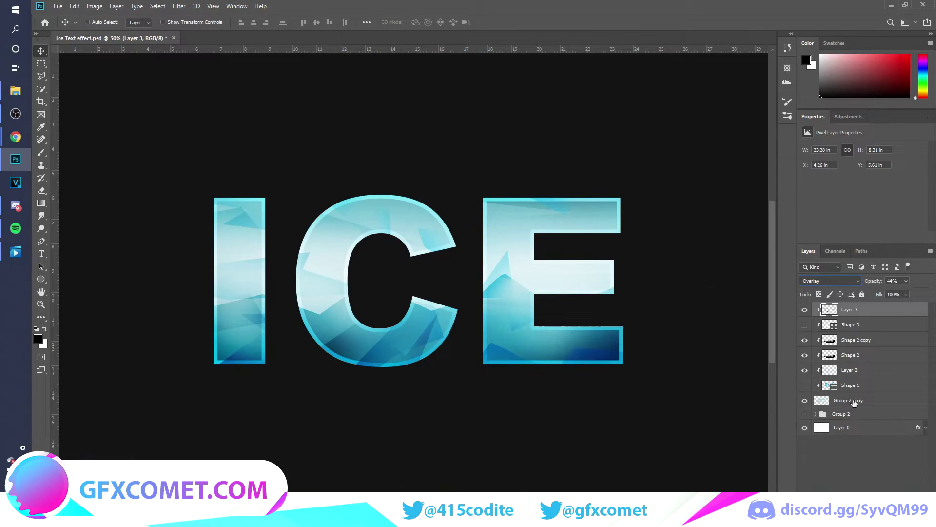
left_click(872, 482)
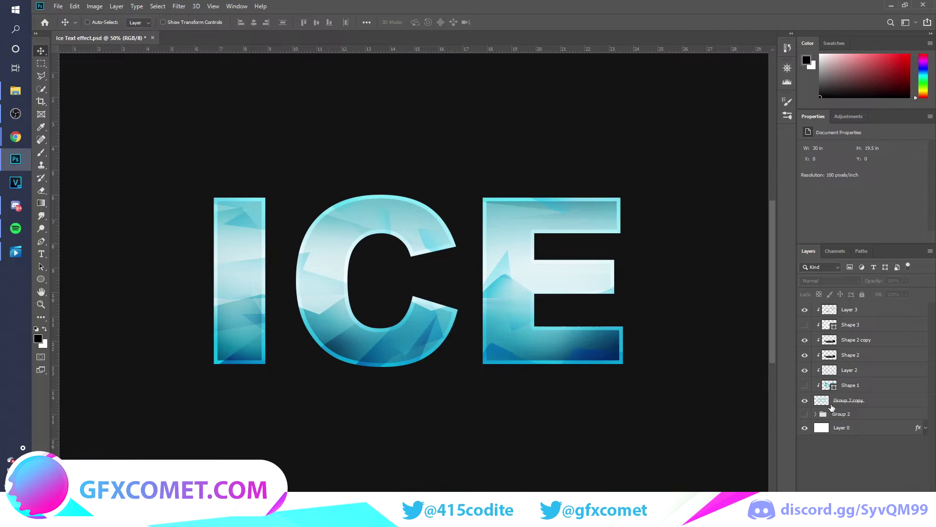
left_click_drag(831, 407, 831, 411)
left_click_drag(595, 240, 596, 251)
Add a Color Overlay to the Group 2 copy 2 layer and open its overlay color for editing
double_click(915, 418)
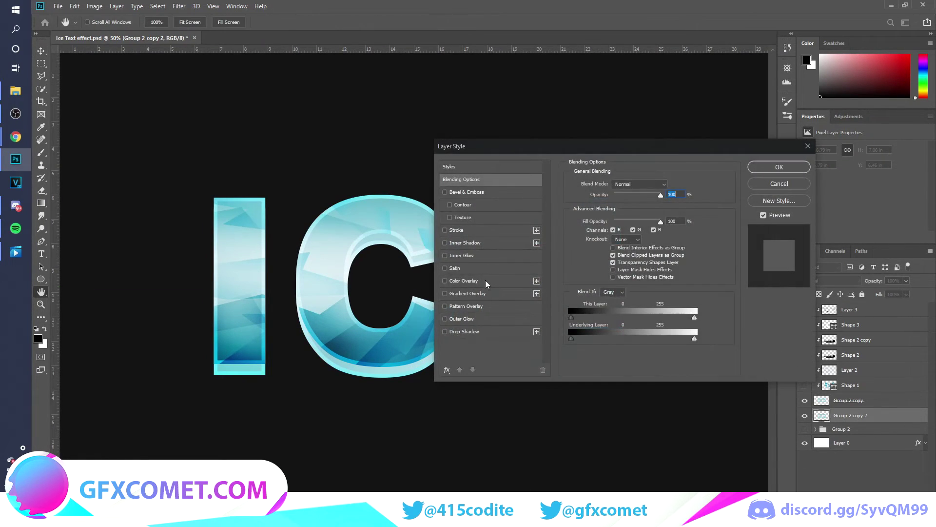
left_click(486, 280)
left_click_drag(637, 148, 806, 150)
left_click(833, 181)
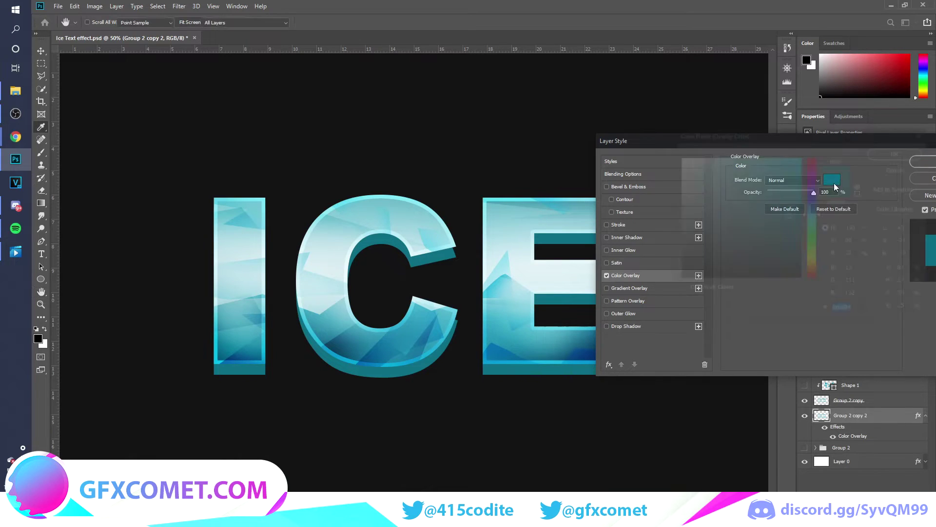